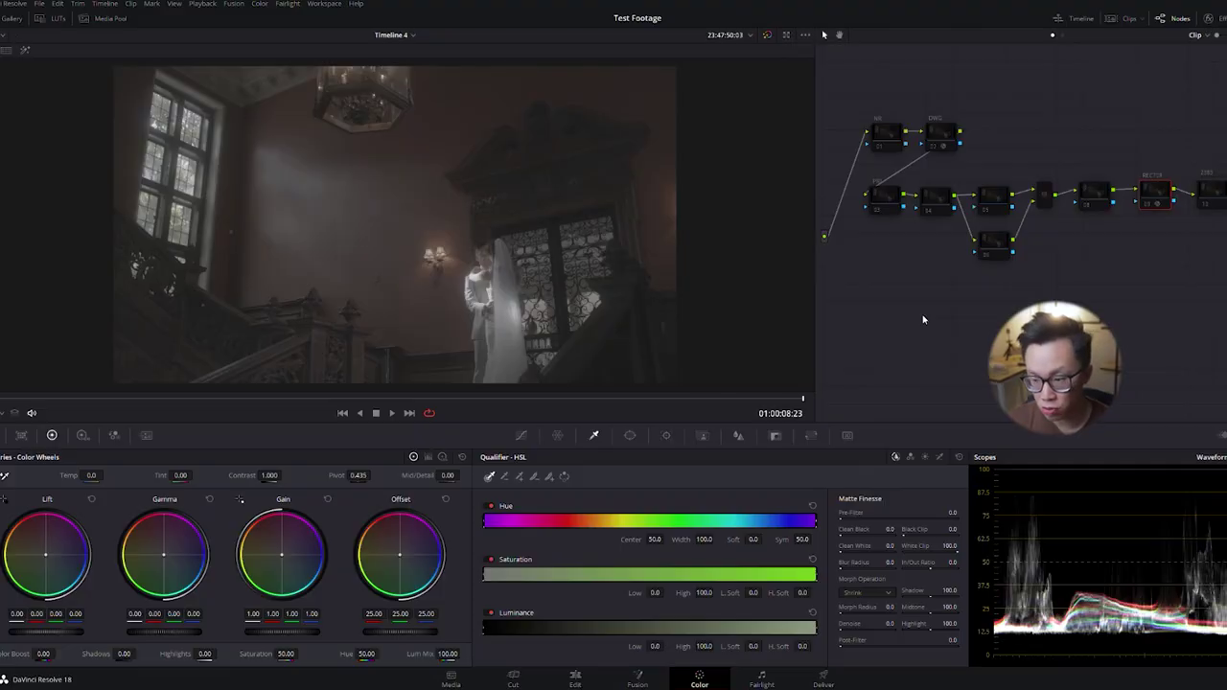
# Scrub through the staircase clip and settle on frame 01:00:02:08
pyautogui.click(674, 399)
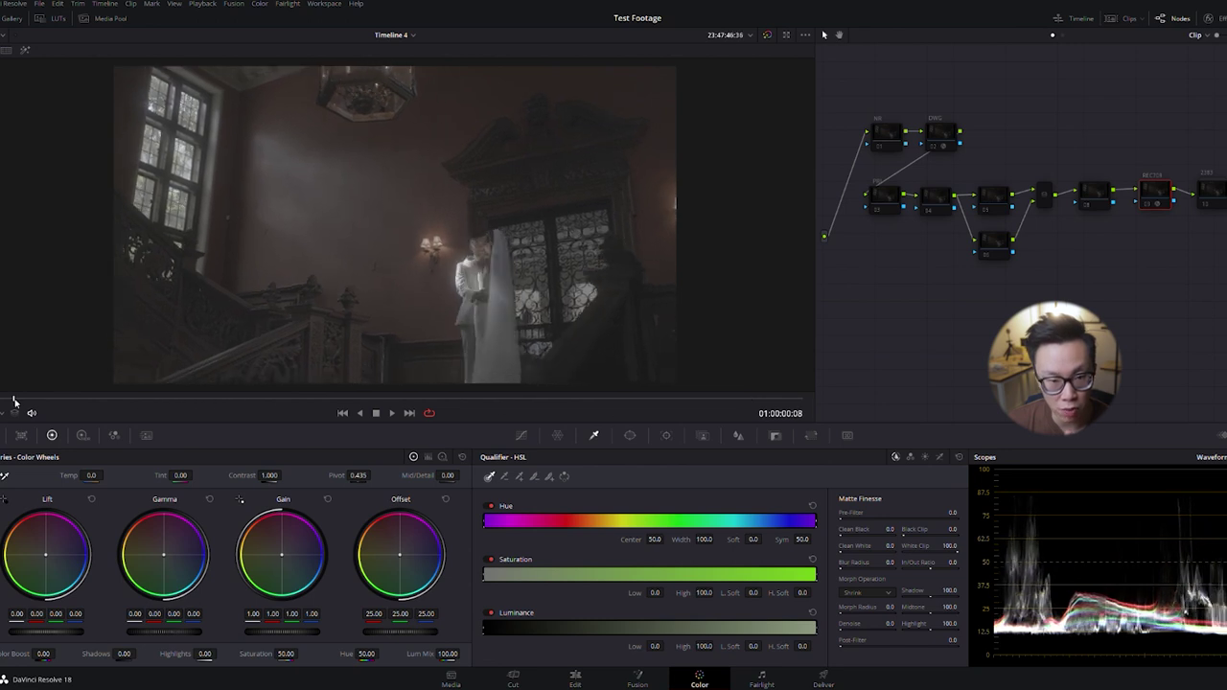
pyautogui.click(552, 399)
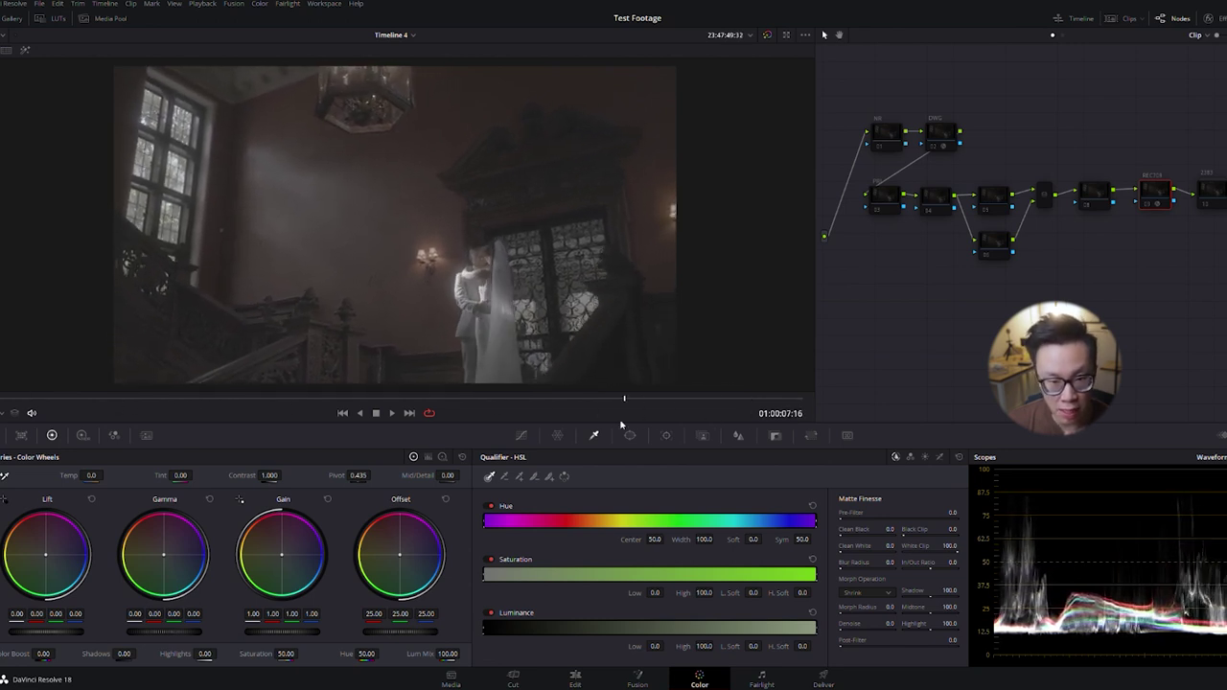
pyautogui.press('space')
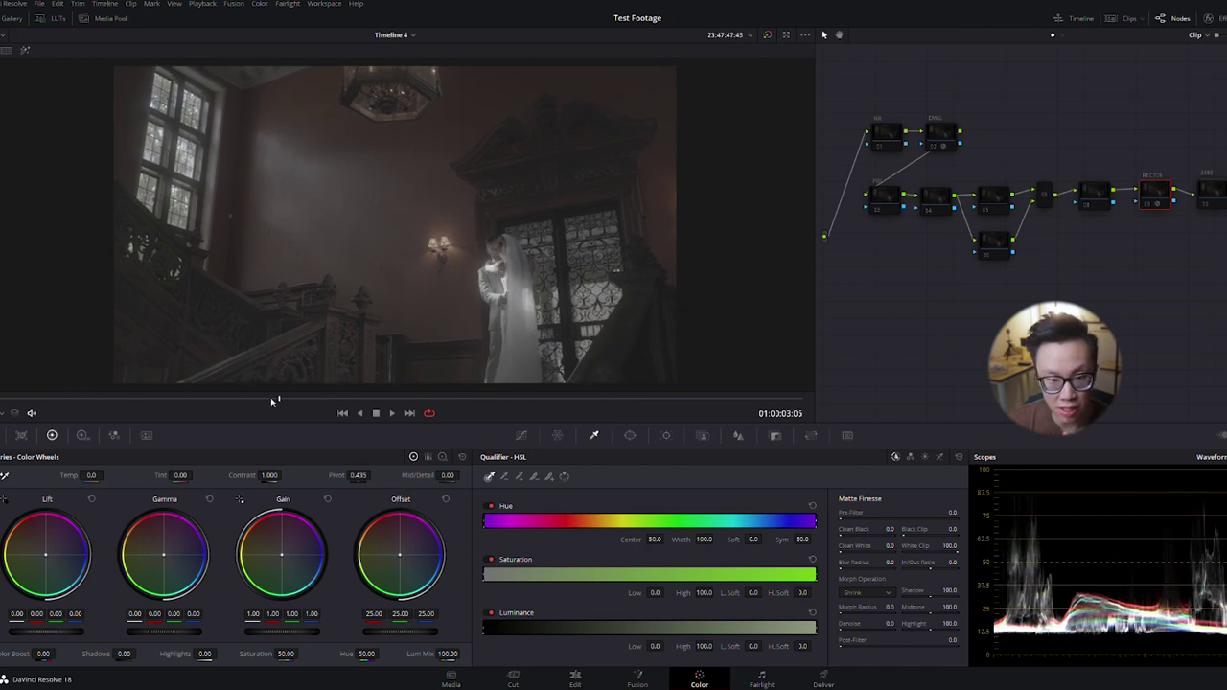
pyautogui.press('Right')
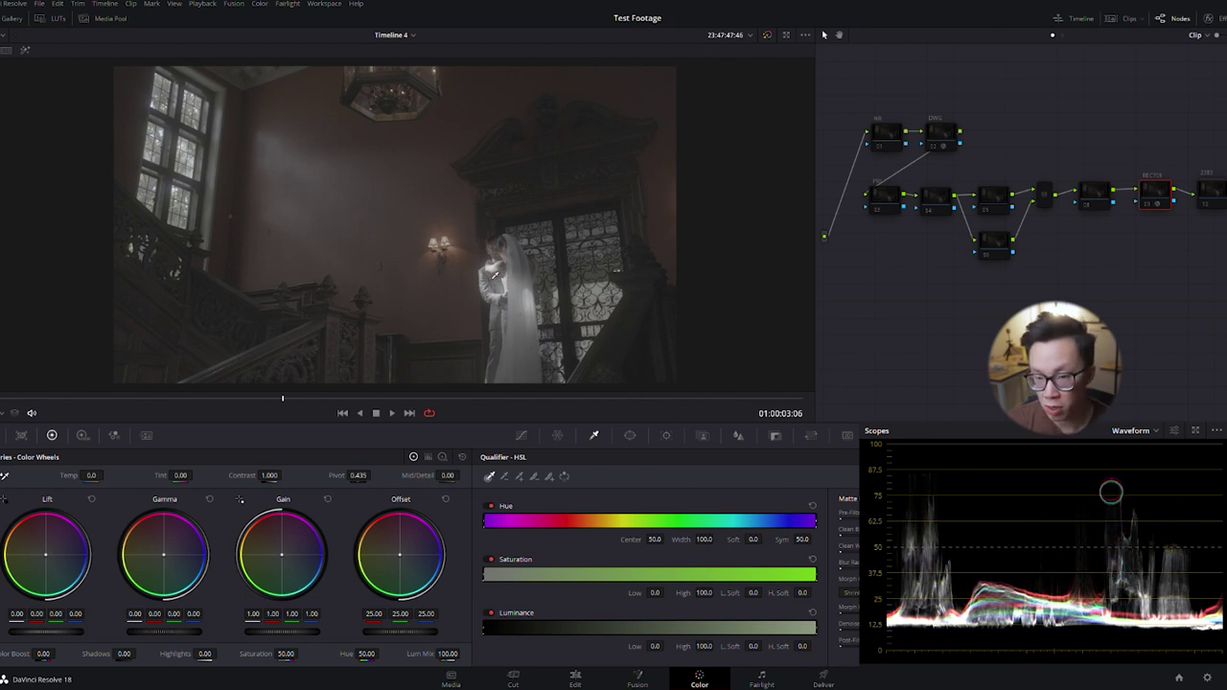
pyautogui.hotkey('shift', 'Left')
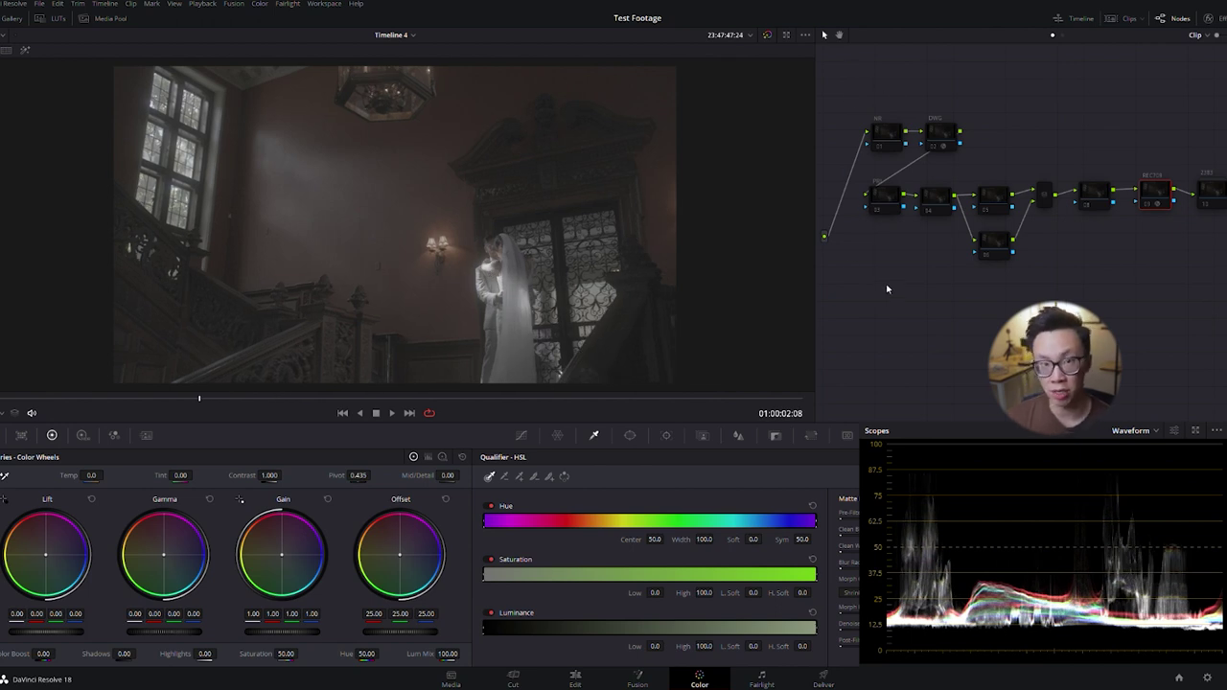
# Turn the whole grade back on from the DWG node and review its colour space transform settings
pyautogui.click(939, 146)
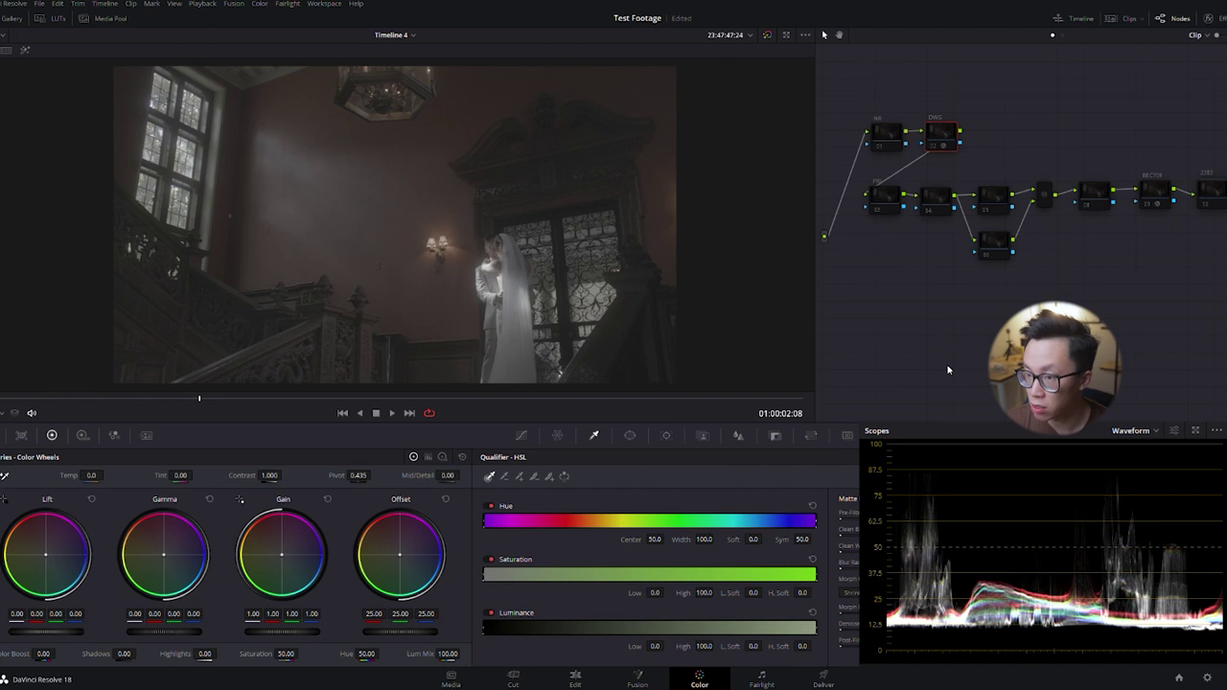
pyautogui.hotkey('shift', 'd')
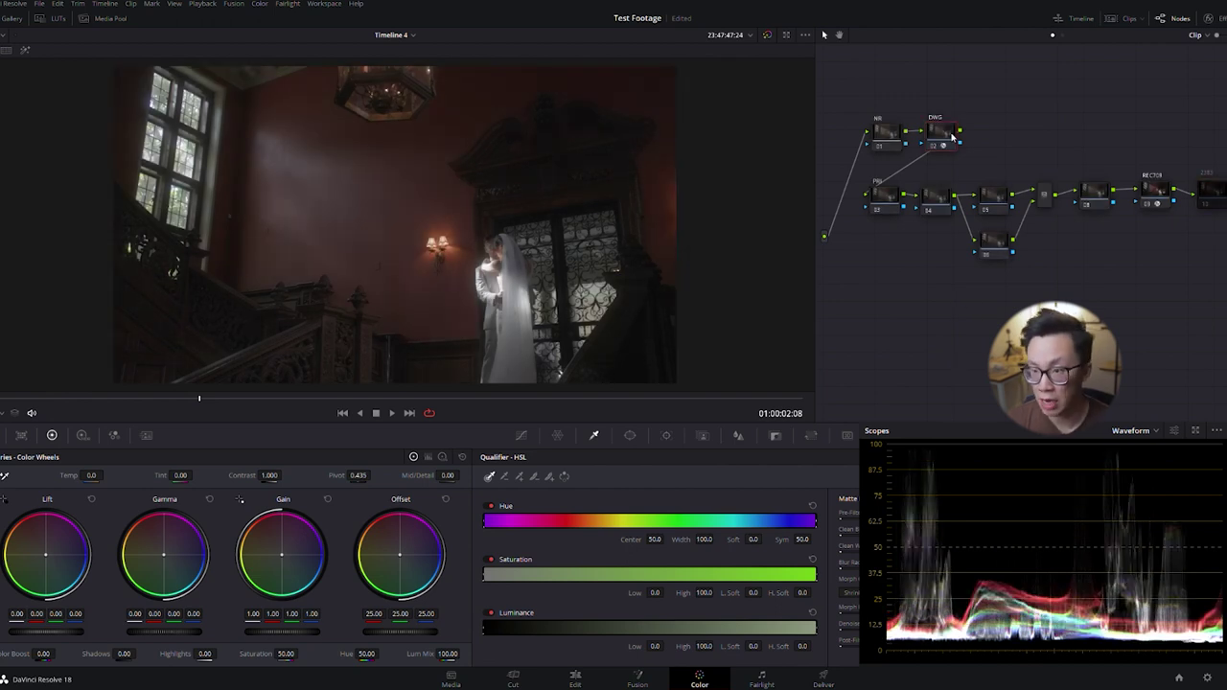
pyautogui.click(952, 137)
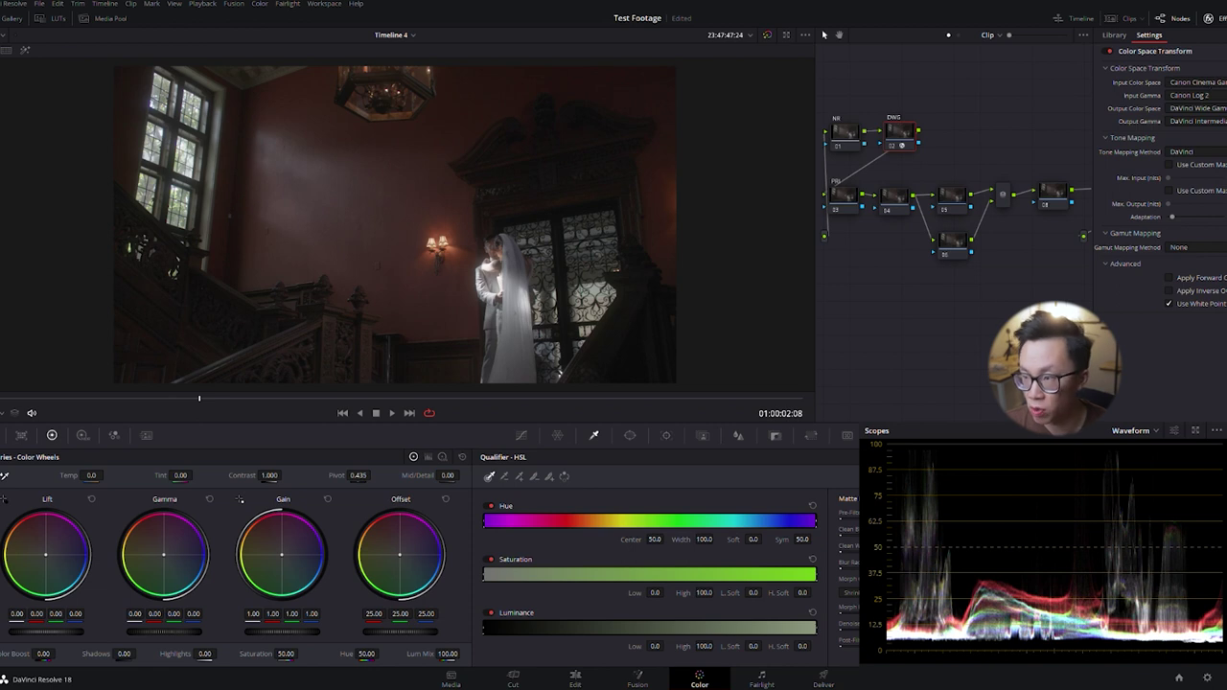
pyautogui.moveTo(1093, 177); pyautogui.dragTo(966, 178)
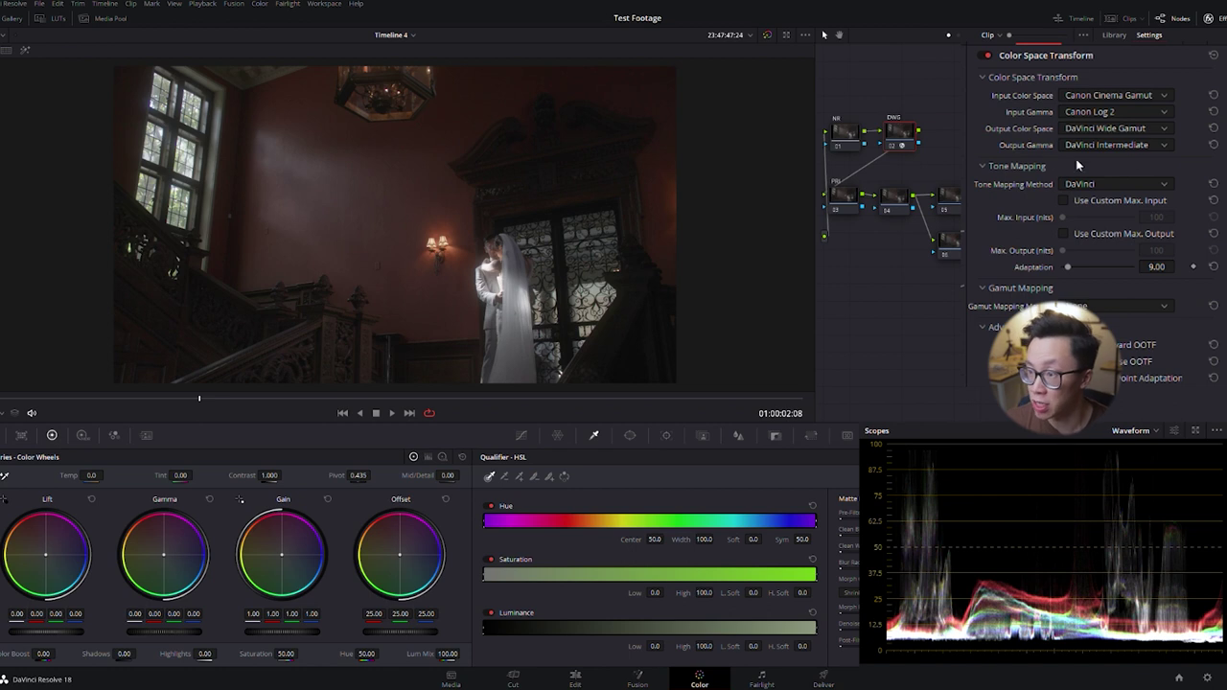
# Review the REC709 node's conversion settings, then select the PBL node
pyautogui.click(1210, 17)
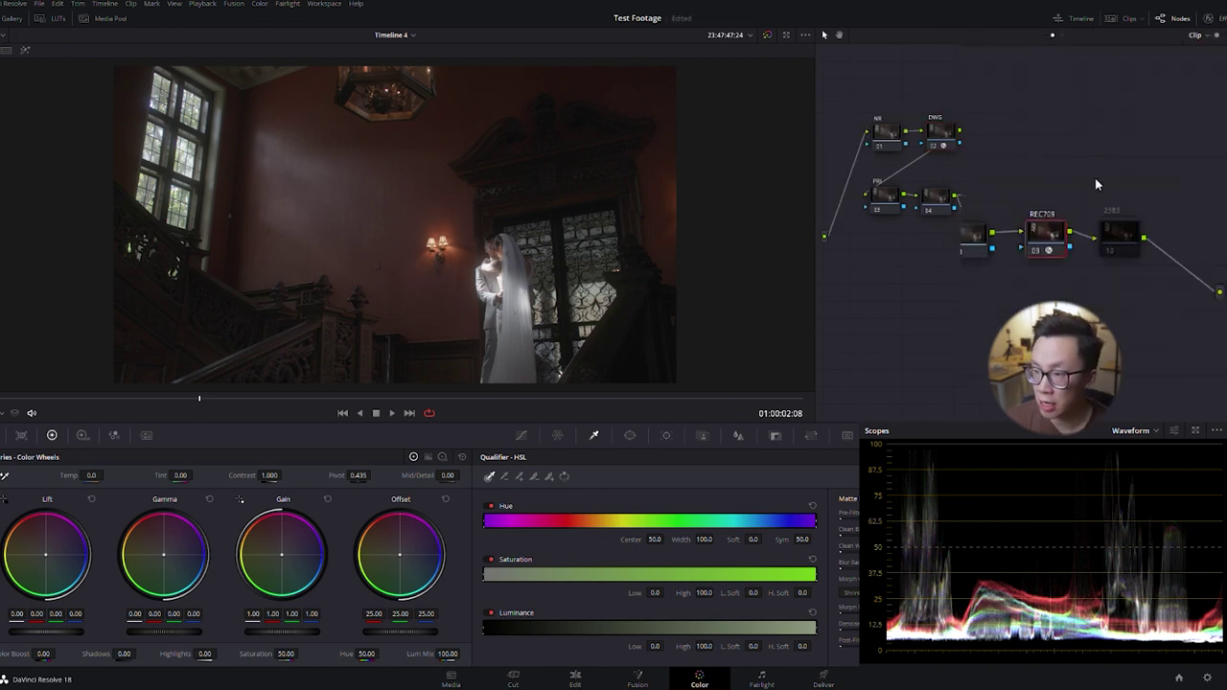
pyautogui.click(1210, 17)
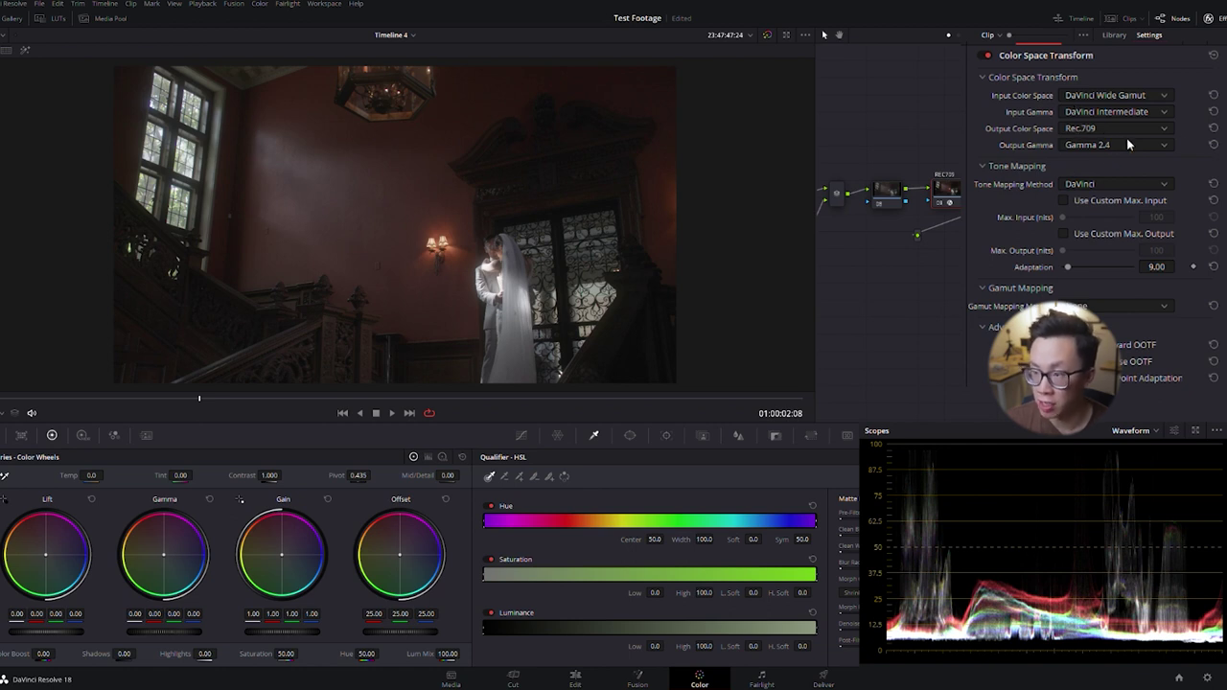
pyautogui.click(1210, 18)
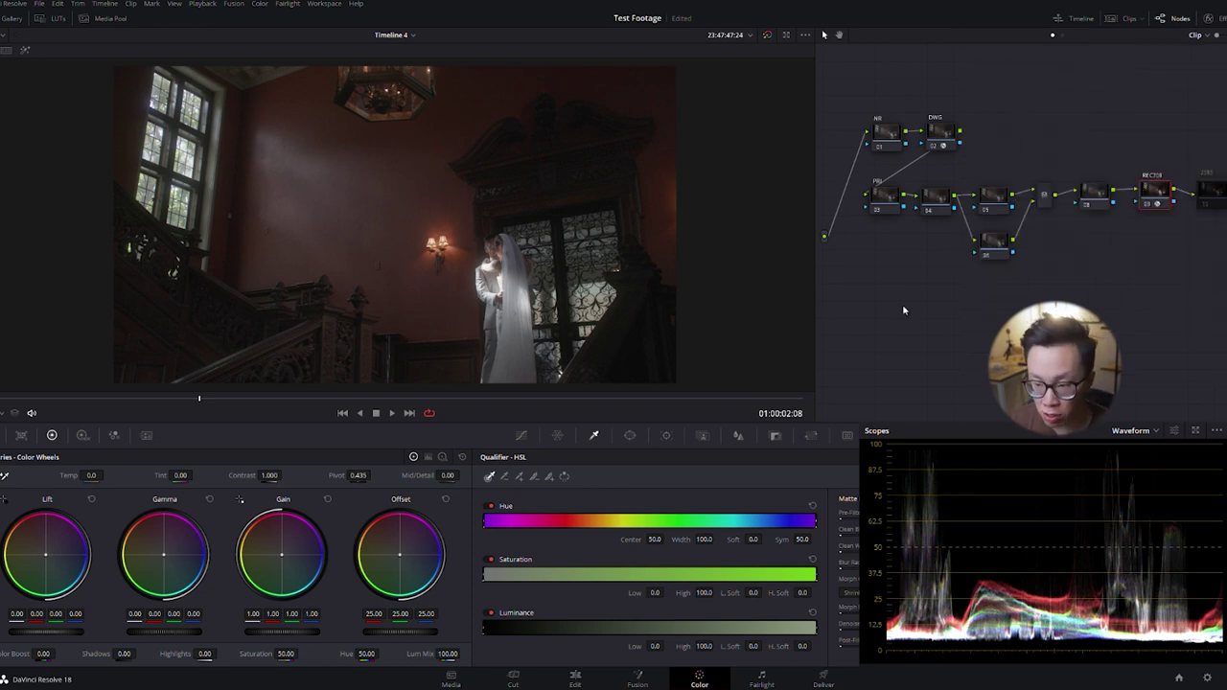
pyautogui.click(884, 201)
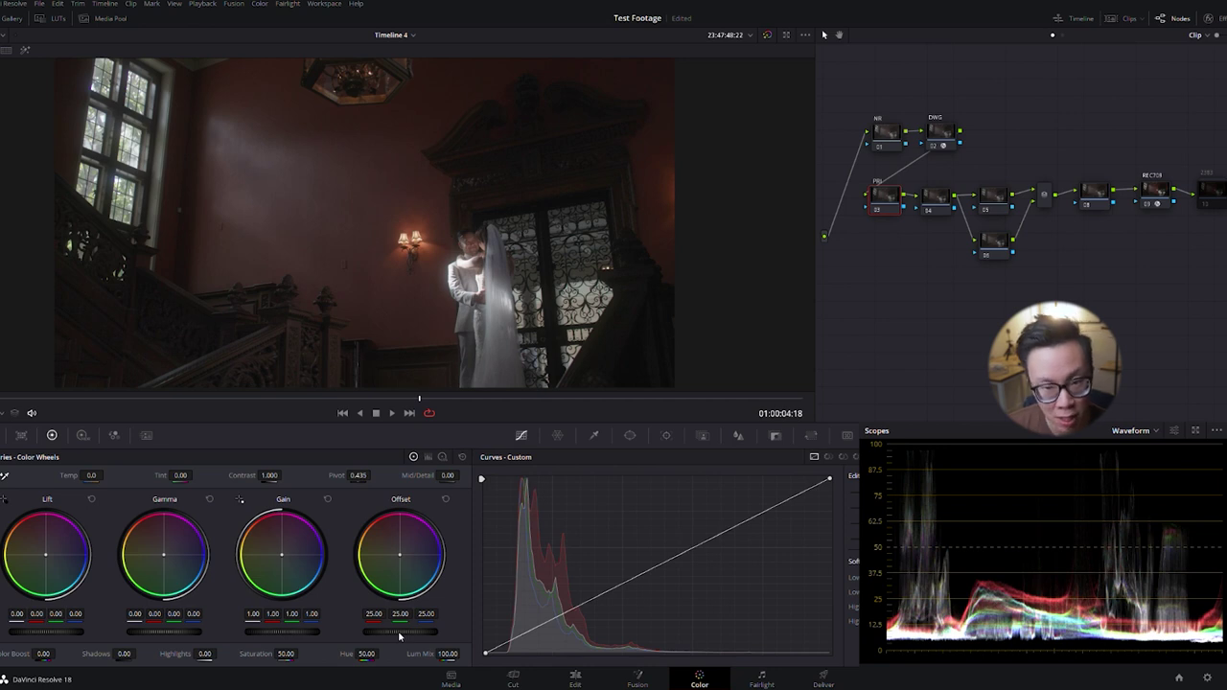
# Raise the Offset master wheel to 30.75 to brighten the whole shot
pyautogui.moveTo(399, 633); pyautogui.dragTo(400, 635)
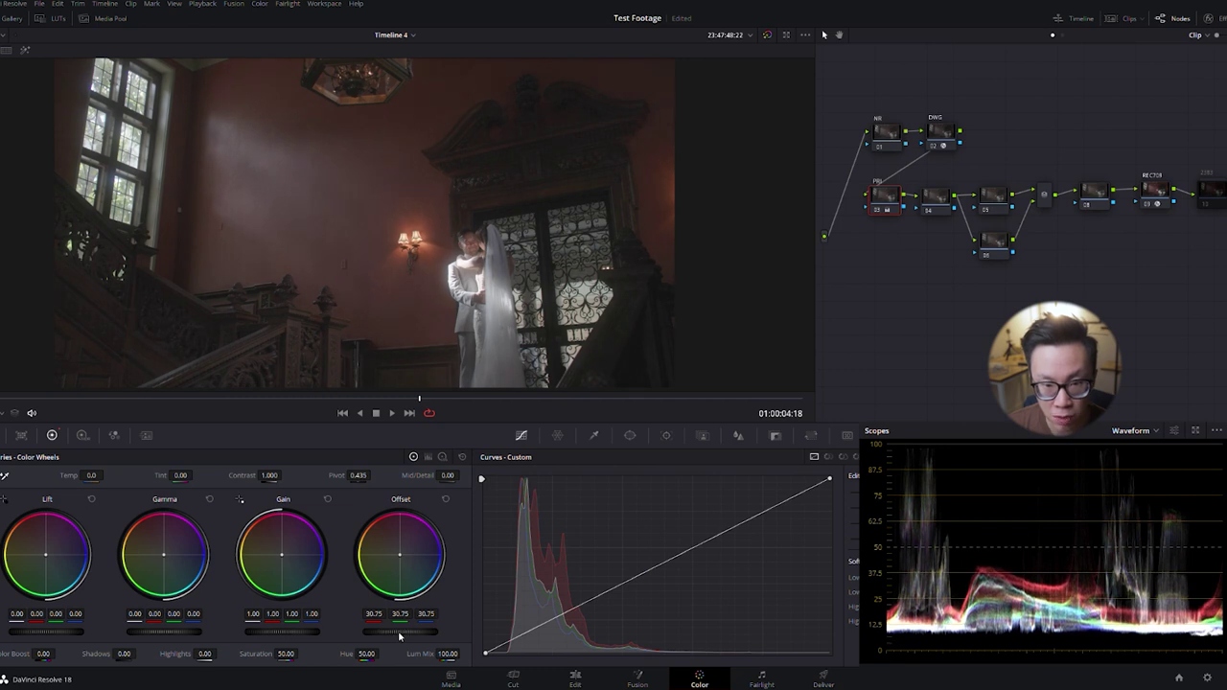
pyautogui.scroll(3, 590, 277)
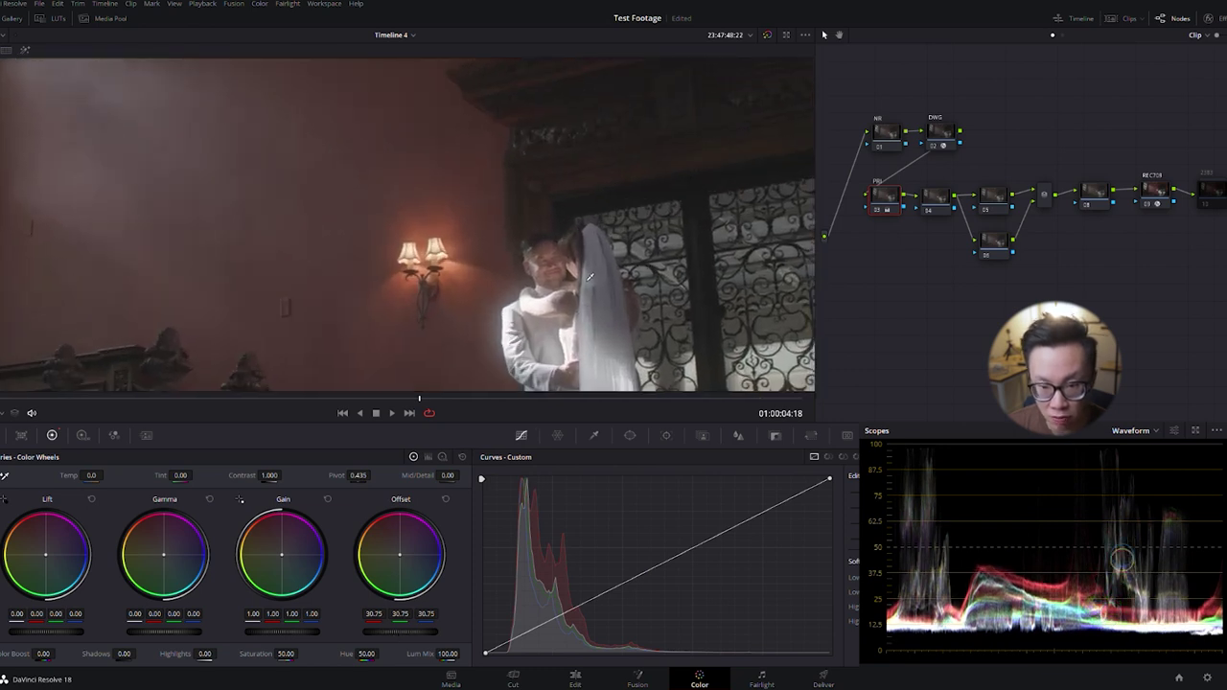
pyautogui.scroll(-5, 590, 277)
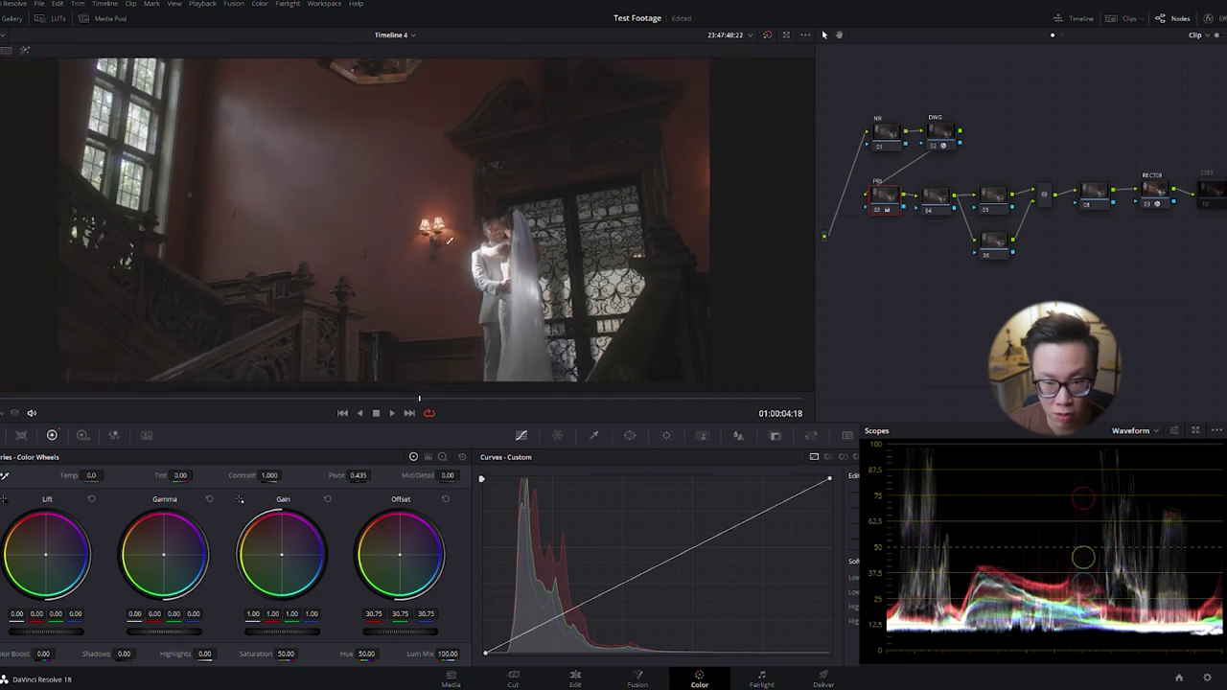
pyautogui.scroll(-3, 449, 240)
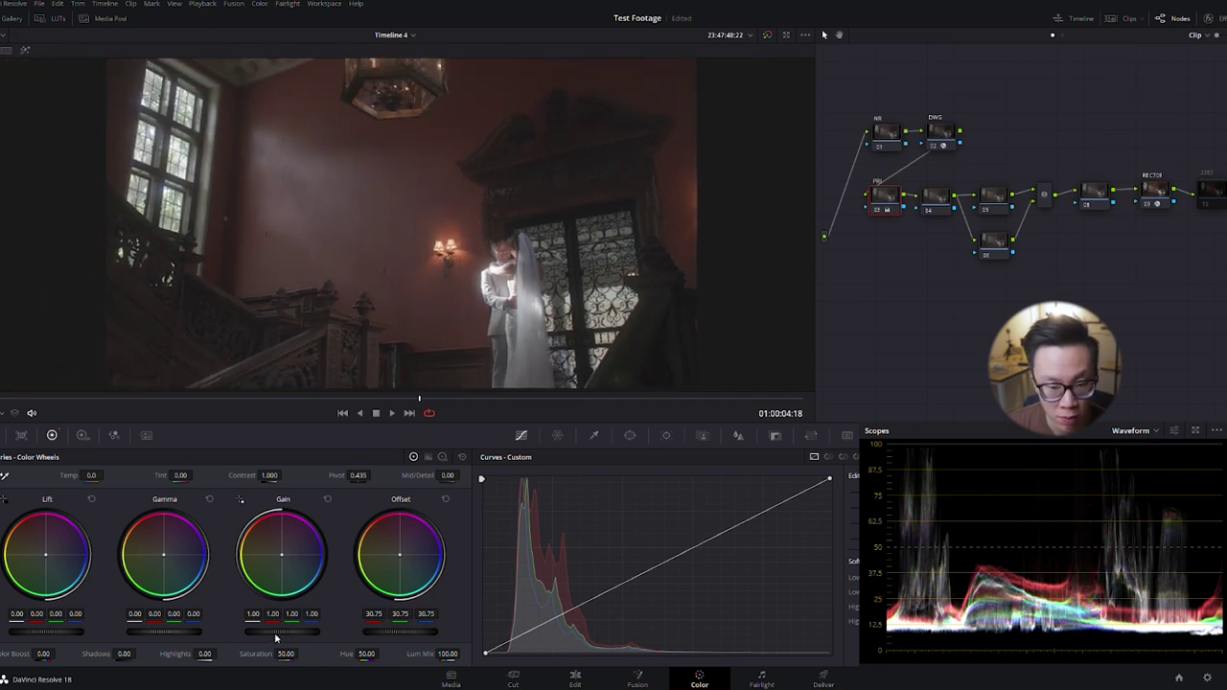
# Deepen Lift to -0.03, reframe the close-up on the couple, and lift Gamma to 0.02
pyautogui.moveTo(52, 633); pyautogui.dragTo(50, 633)
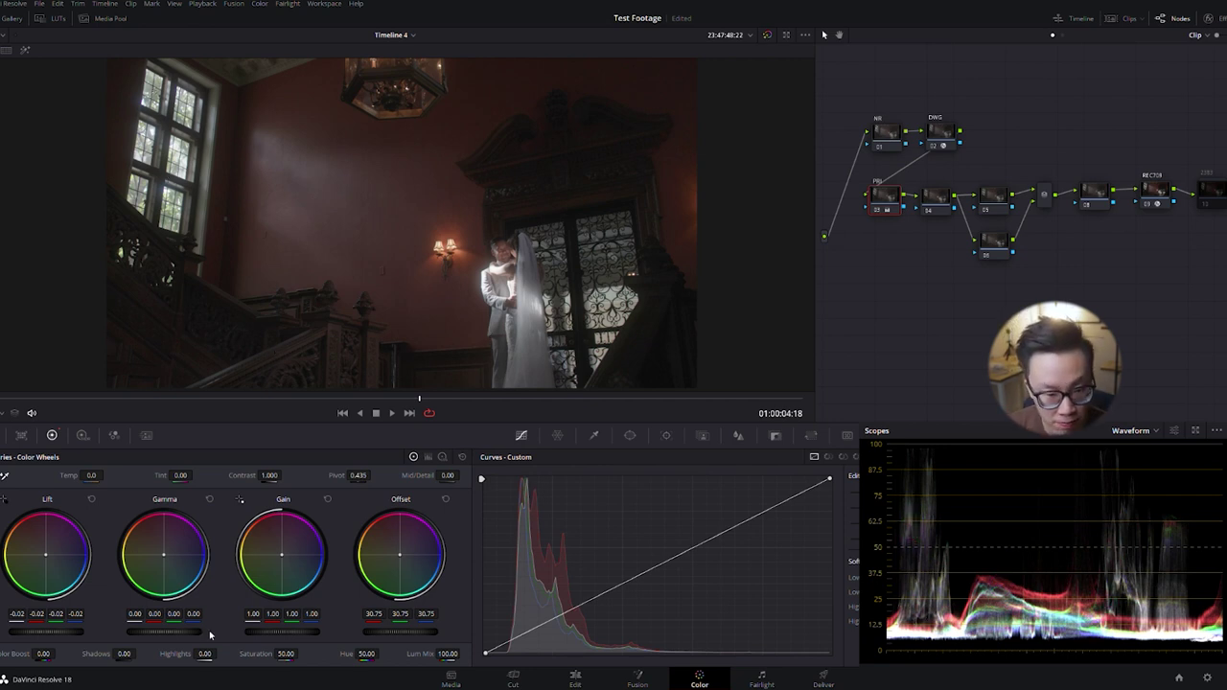
pyautogui.moveTo(39, 635); pyautogui.dragTo(38, 635)
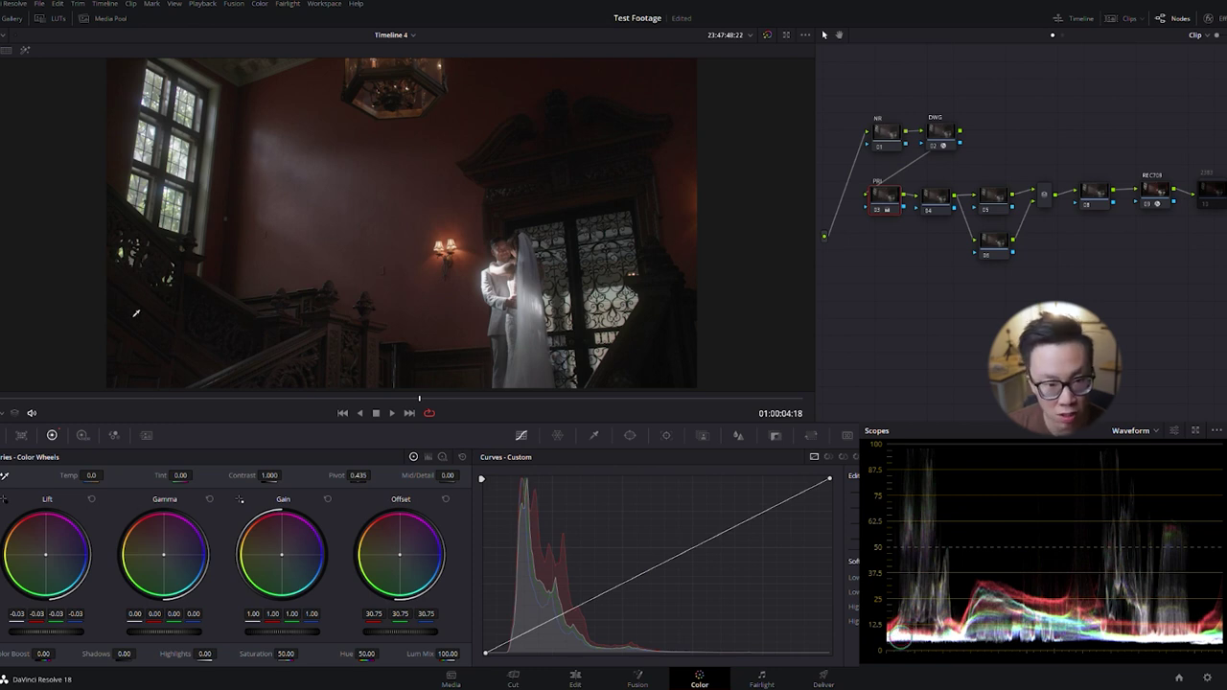
pyautogui.scroll(2, 162, 338)
pyautogui.moveTo(161, 338); pyautogui.dragTo(336, 285)
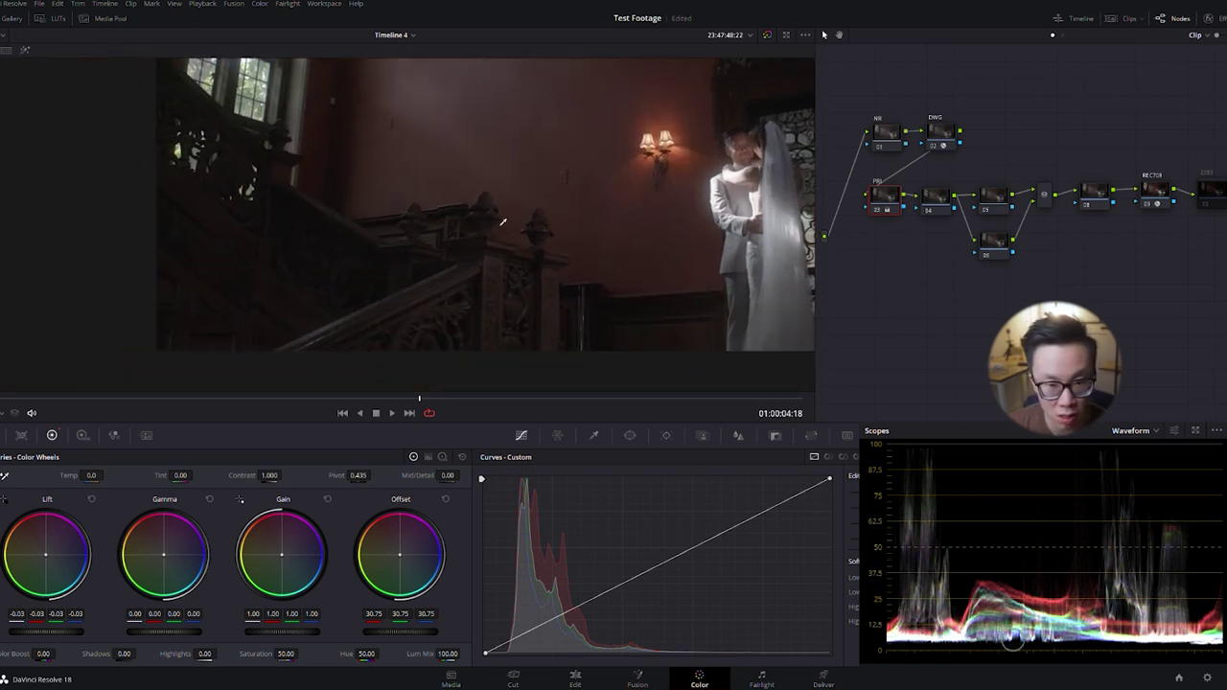
pyautogui.moveTo(623, 207); pyautogui.dragTo(514, 232)
pyautogui.scroll(-1, 581, 228)
pyautogui.scroll(-1, 514, 232)
pyautogui.moveTo(165, 634); pyautogui.dragTo(179, 637)
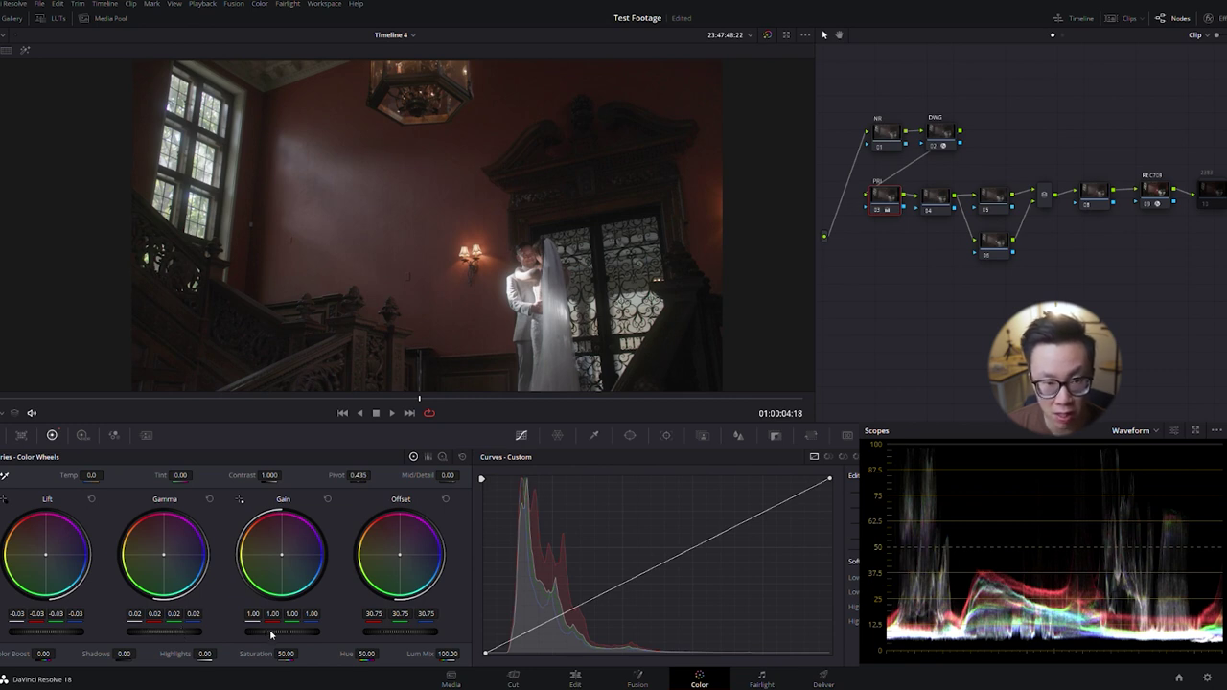
# Push Gain to 1.13 and nudge Offset toward blue (29.70 / 30.63 / 31.12)
pyautogui.moveTo(271, 635); pyautogui.dragTo(272, 634)
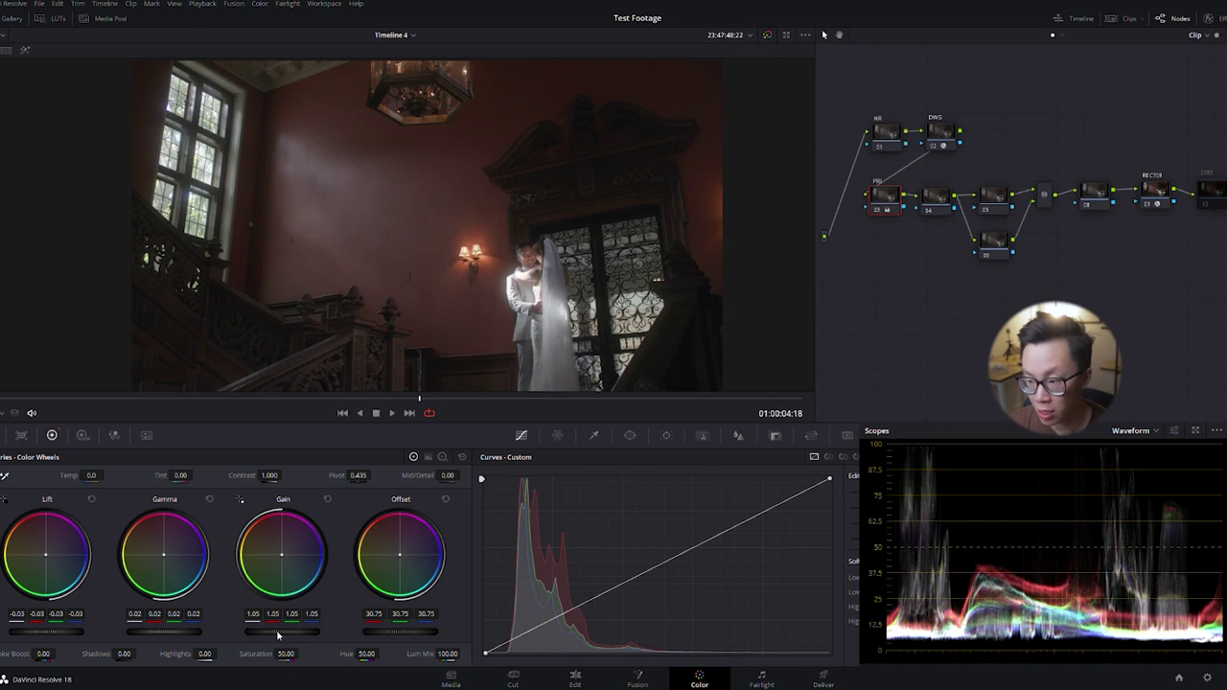
pyautogui.moveTo(278, 634)
pyautogui.mouseDown()
pyautogui.moveTo(298, 634)
pyautogui.moveTo(278, 635)
pyautogui.mouseUp()
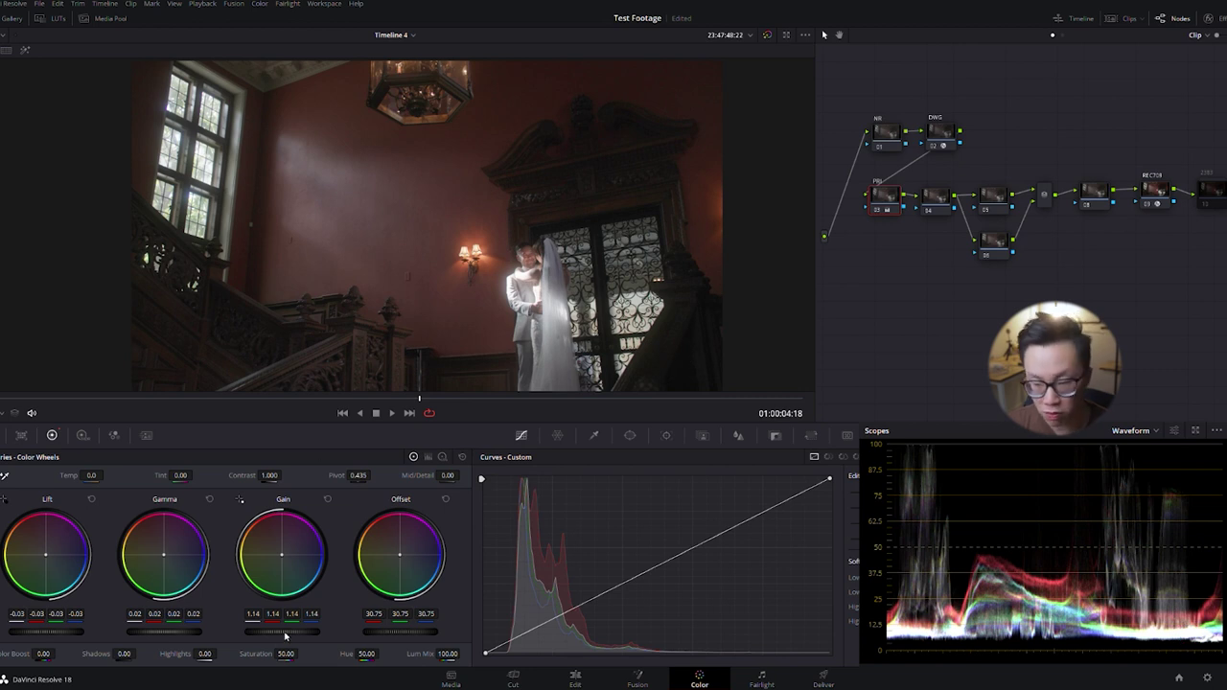
pyautogui.moveTo(284, 636); pyautogui.dragTo(285, 636)
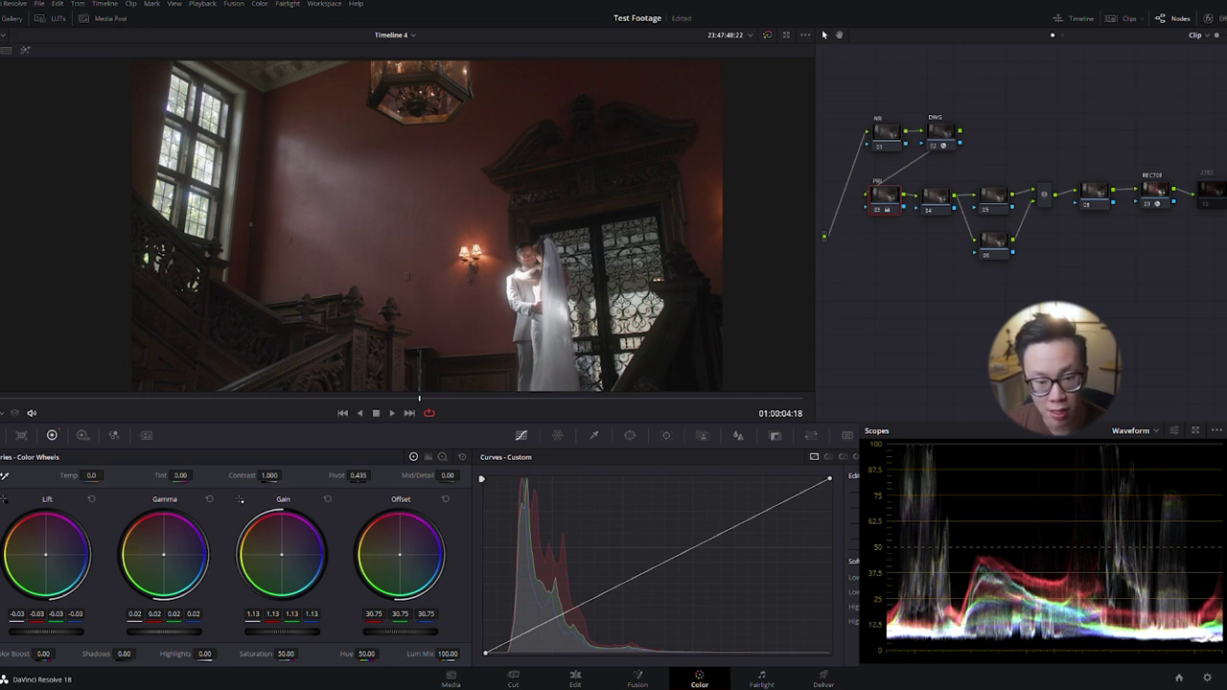
pyautogui.moveTo(399, 558); pyautogui.dragTo(402, 561)
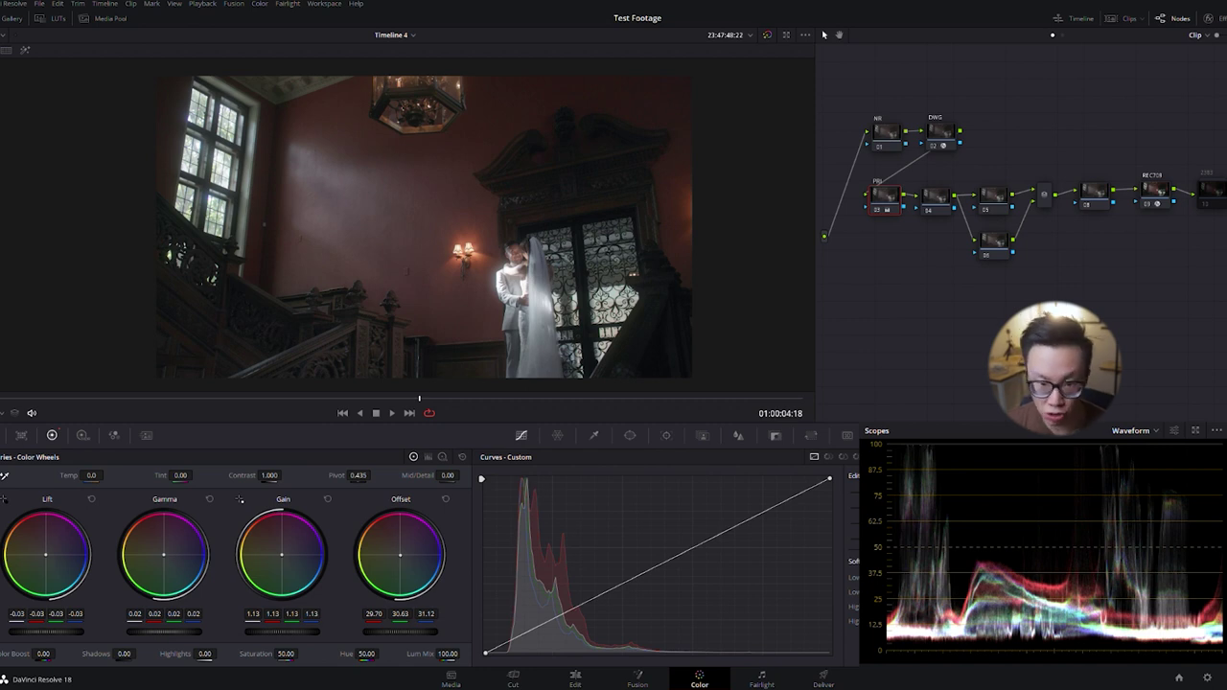
# Enable the Kodak 2383 node and verify its inner Rec.709 Gamma 2.4 to Cineon Film Log transform
pyautogui.click(1216, 197)
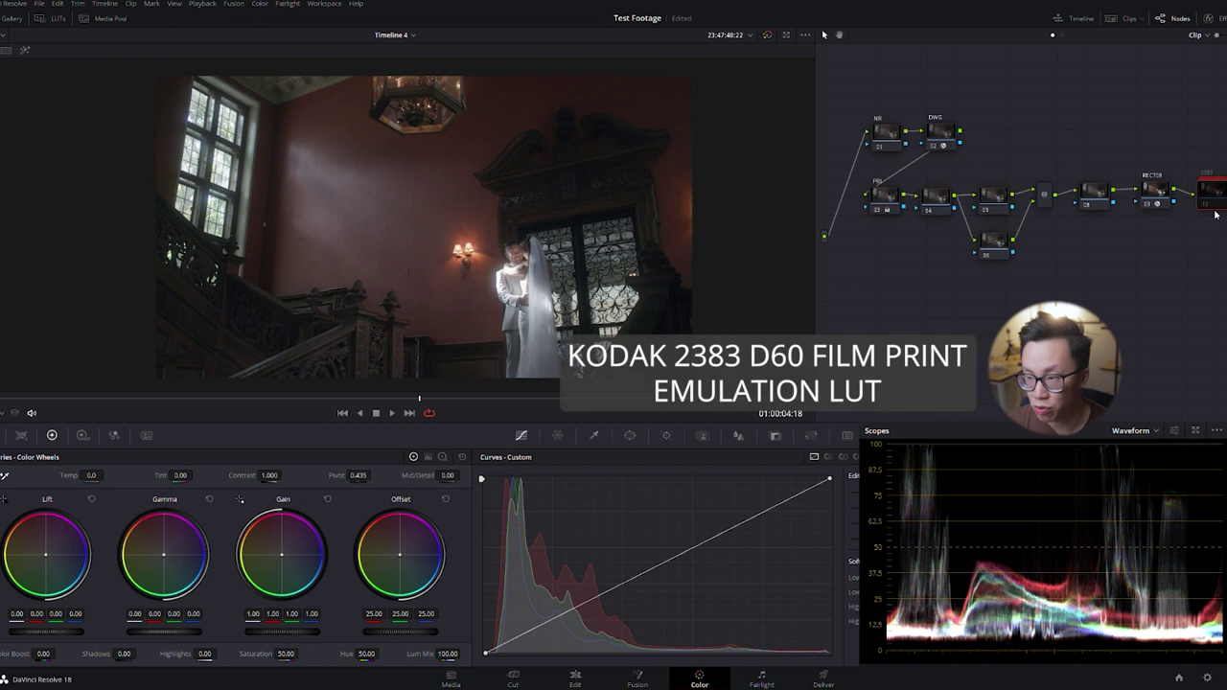
pyautogui.hotkey('ctrl', 'd')
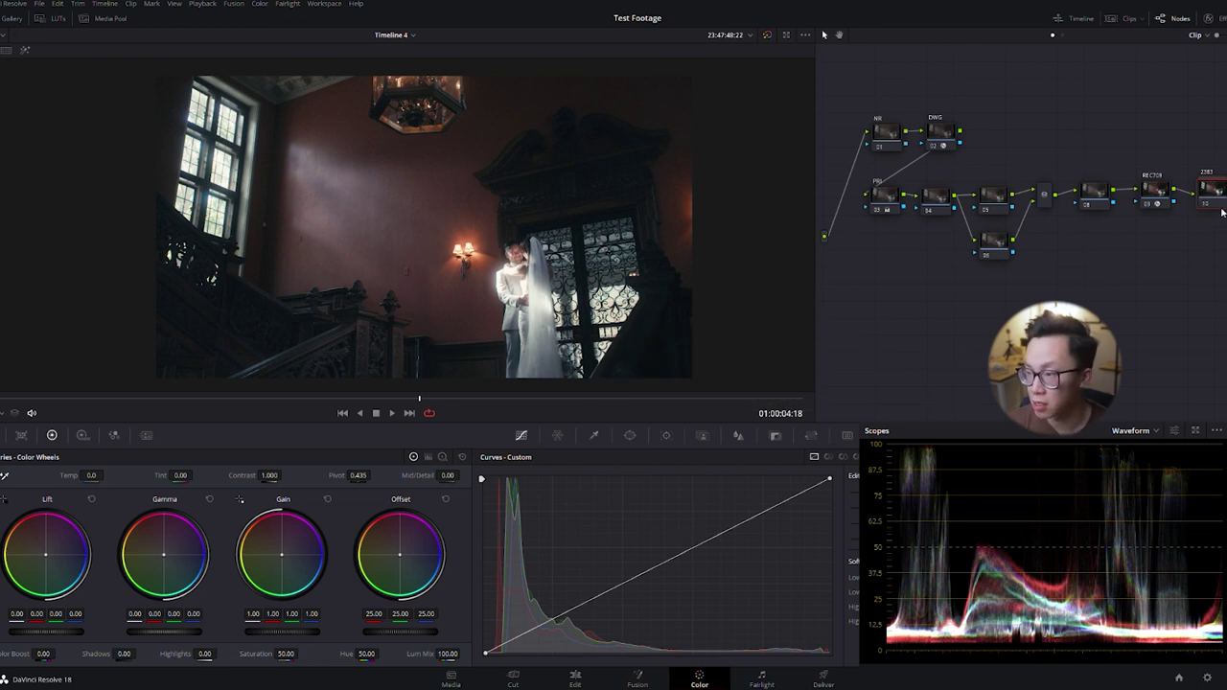
pyautogui.doubleClick(1210, 190)
pyautogui.click(1041, 179)
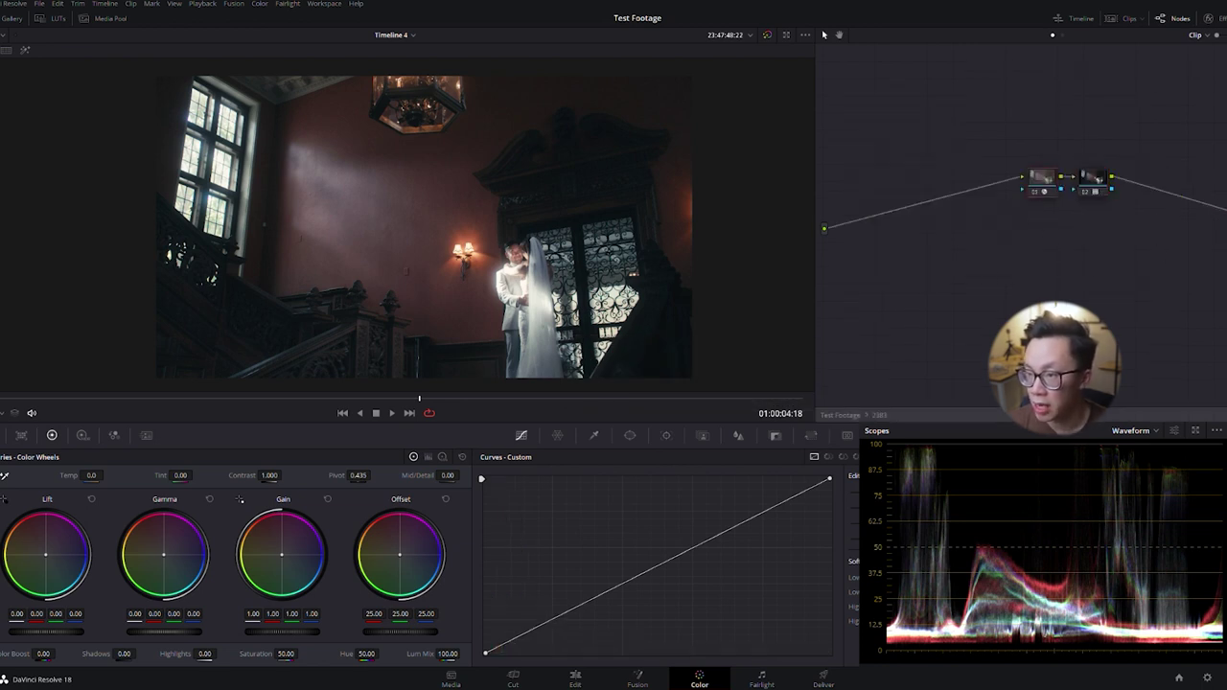
pyautogui.click(1213, 19)
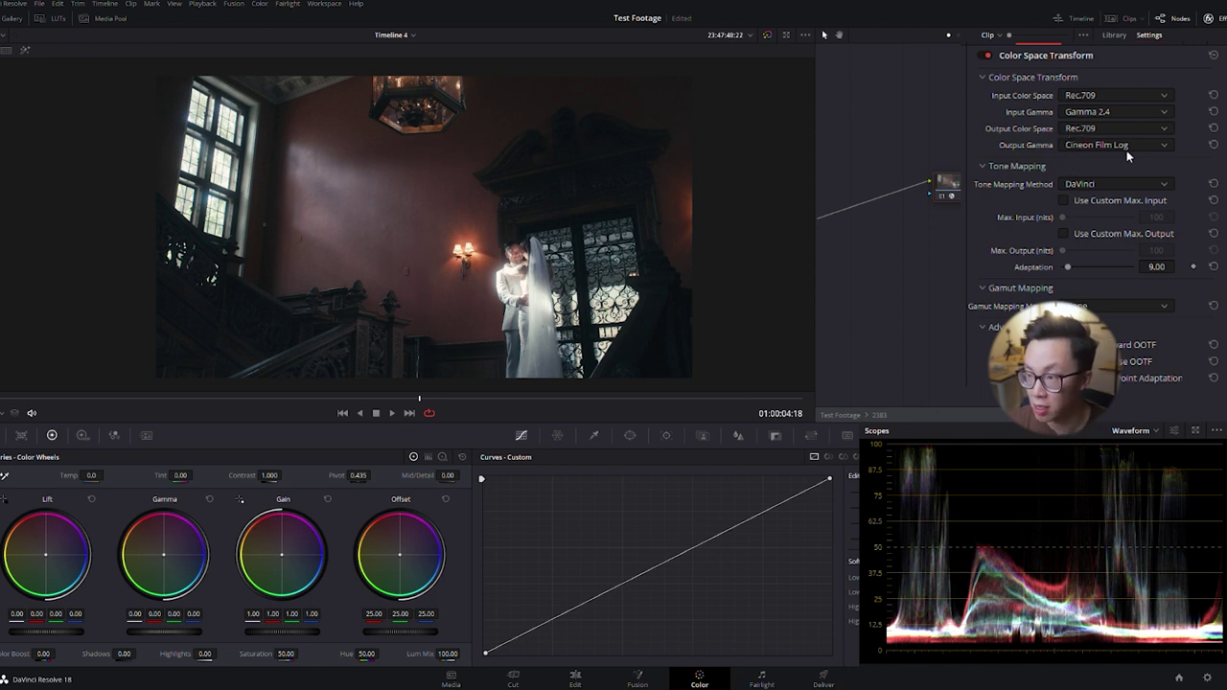
pyautogui.click(1218, 18)
pyautogui.click(1094, 178)
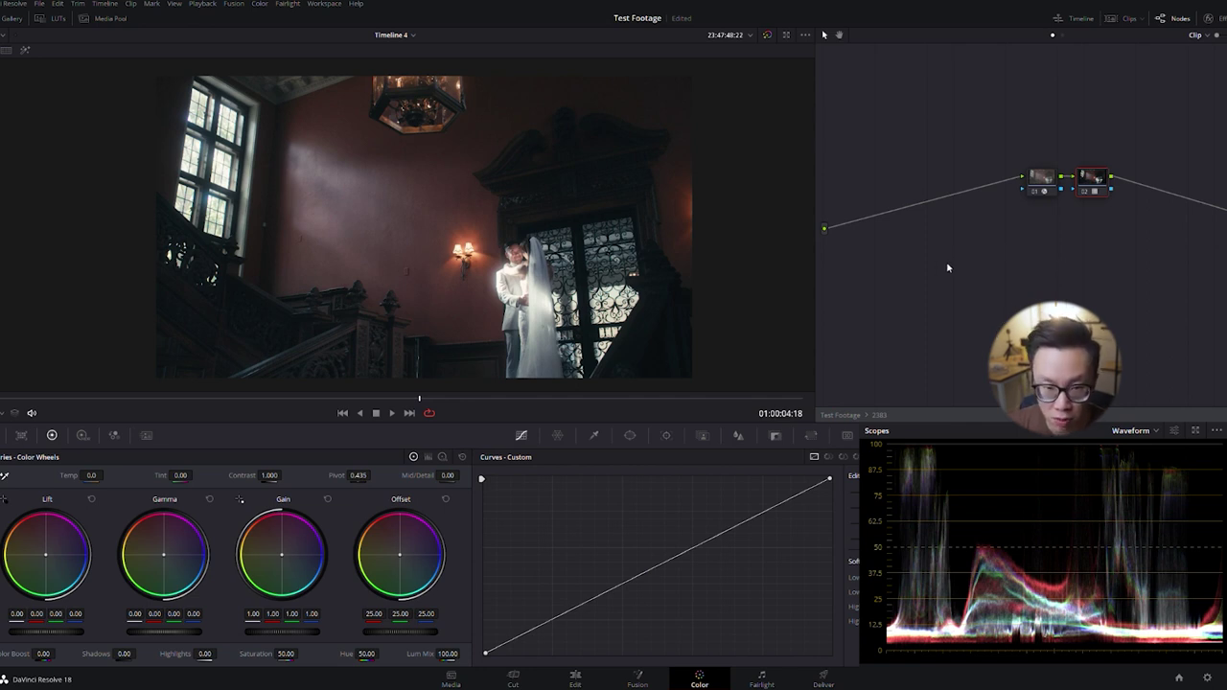
pyautogui.hotkey('ctrl', 'z')
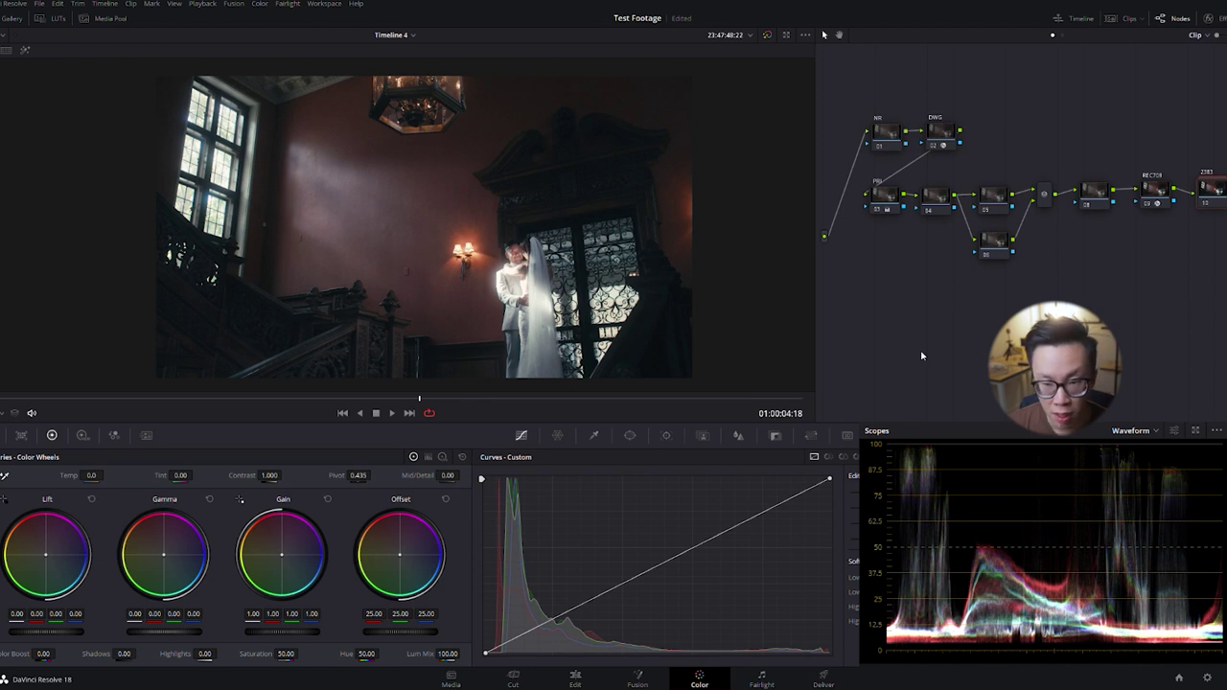
# On the PRI node, raise Gamma to 0.03 and lower Gain to 1.11
pyautogui.click(895, 196)
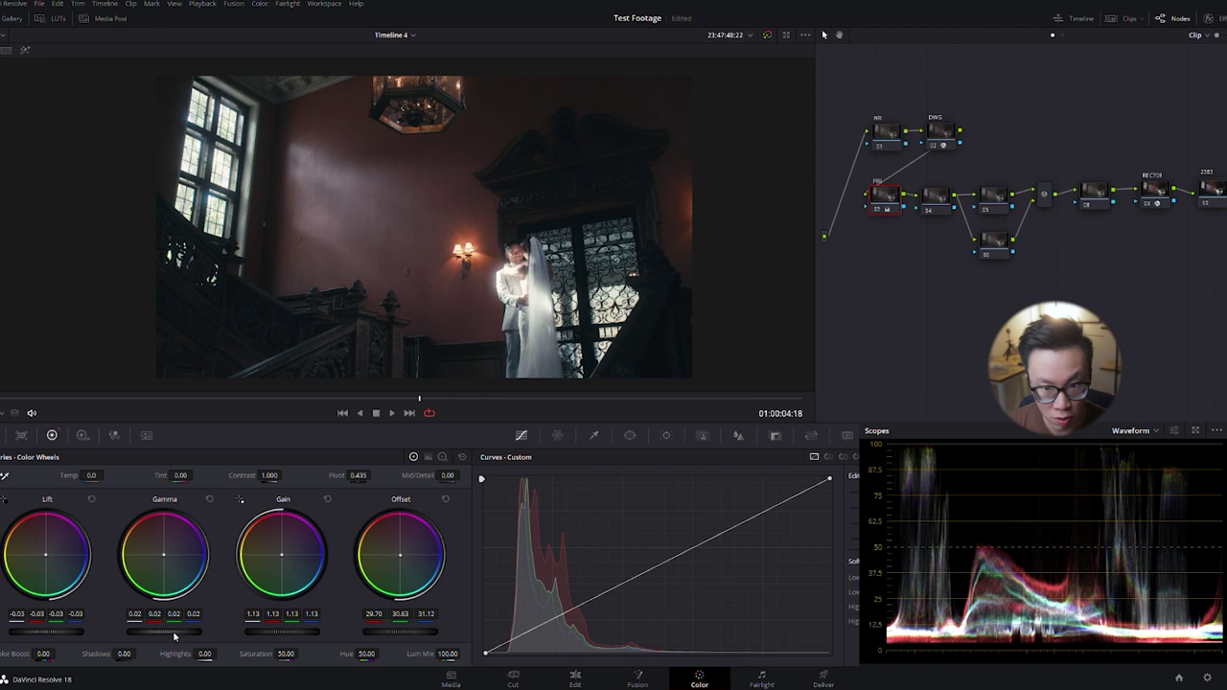
pyautogui.moveTo(173, 635); pyautogui.dragTo(182, 636)
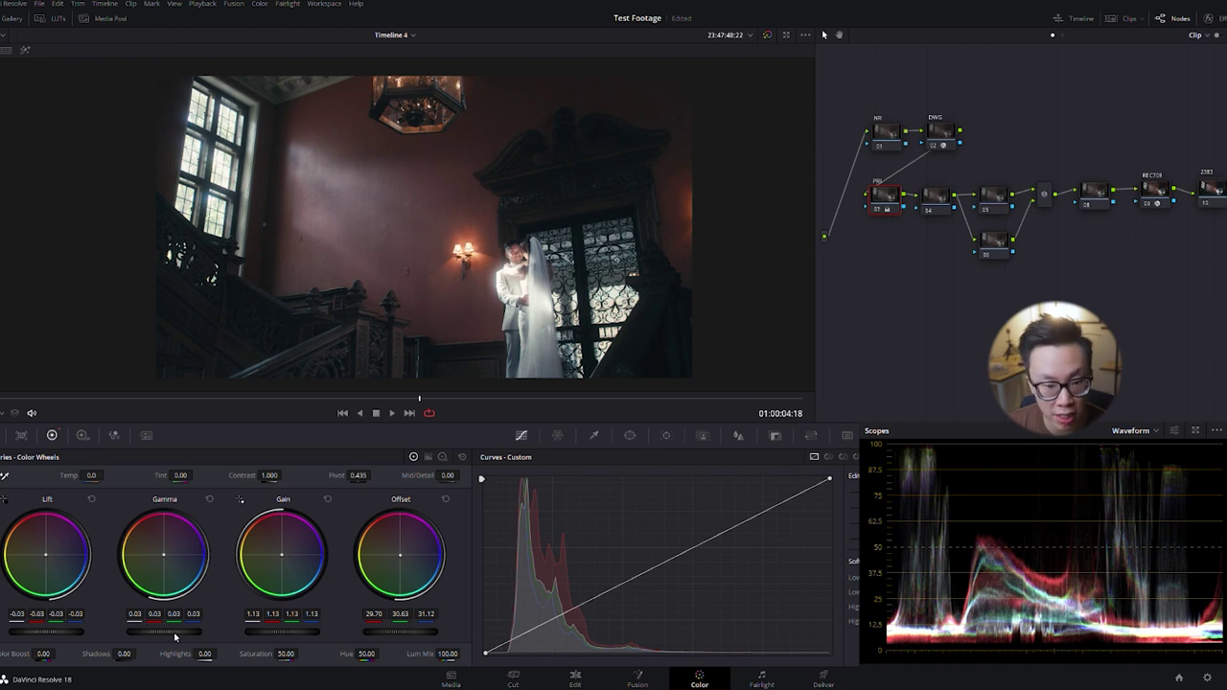
pyautogui.scroll(1, 173, 636)
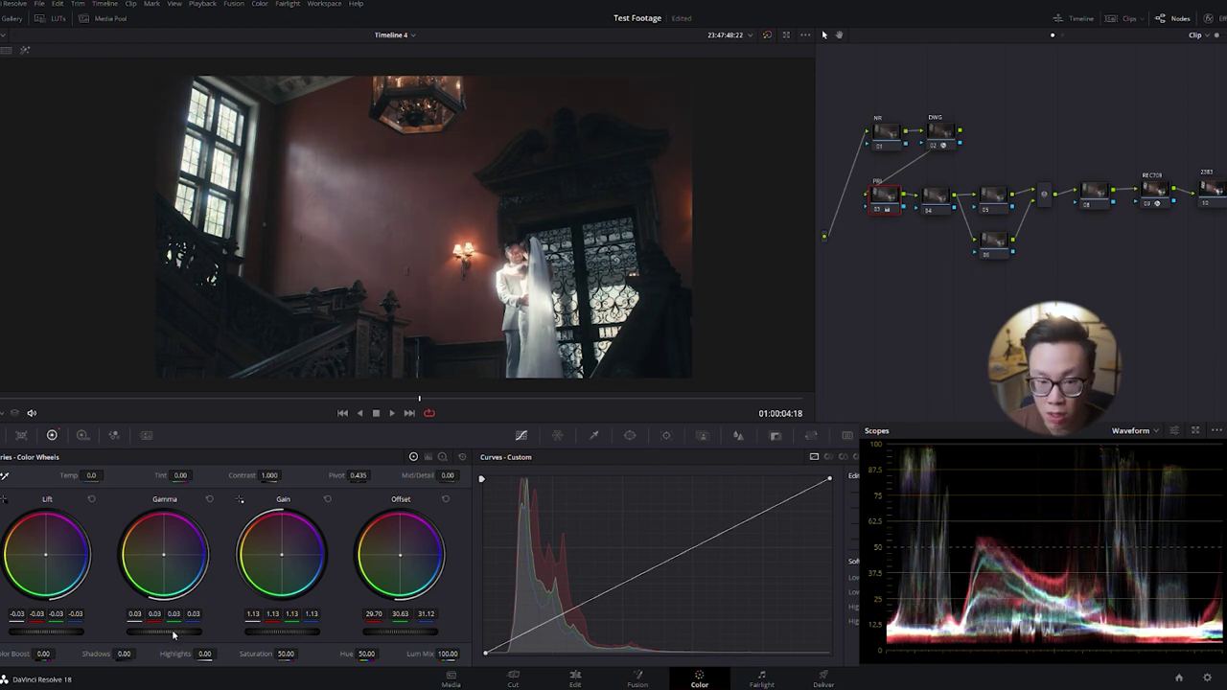
pyautogui.scroll(-1, 174, 636)
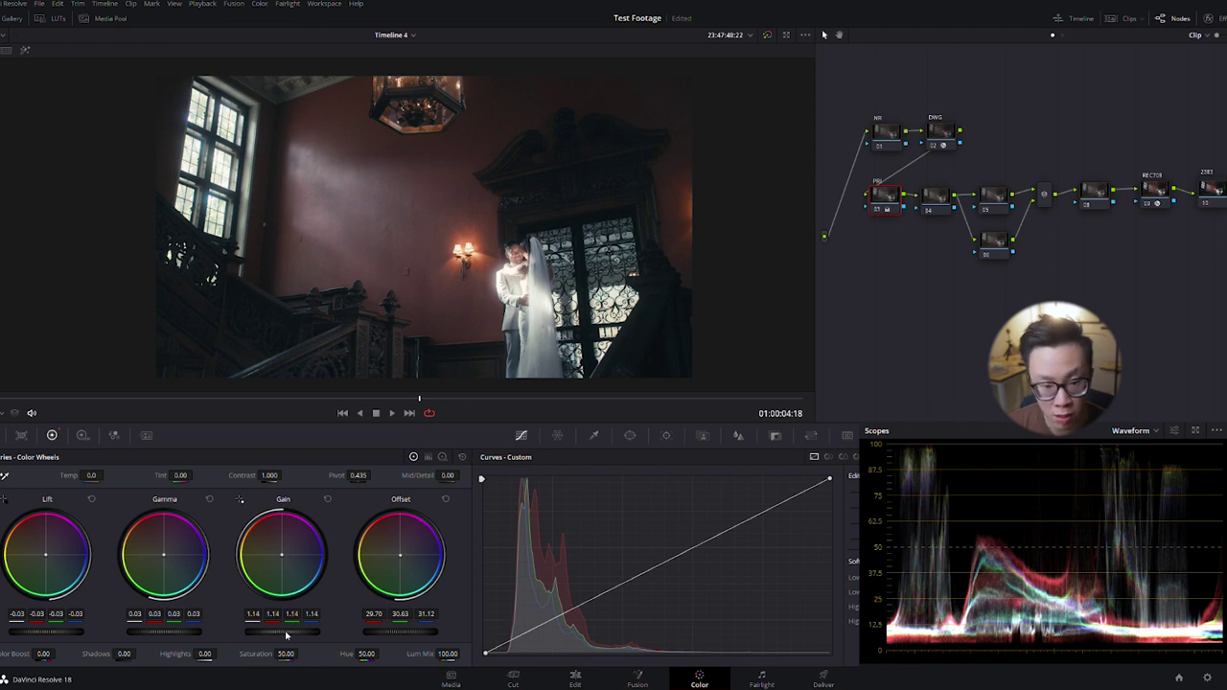
pyautogui.scroll(-3, 285, 636)
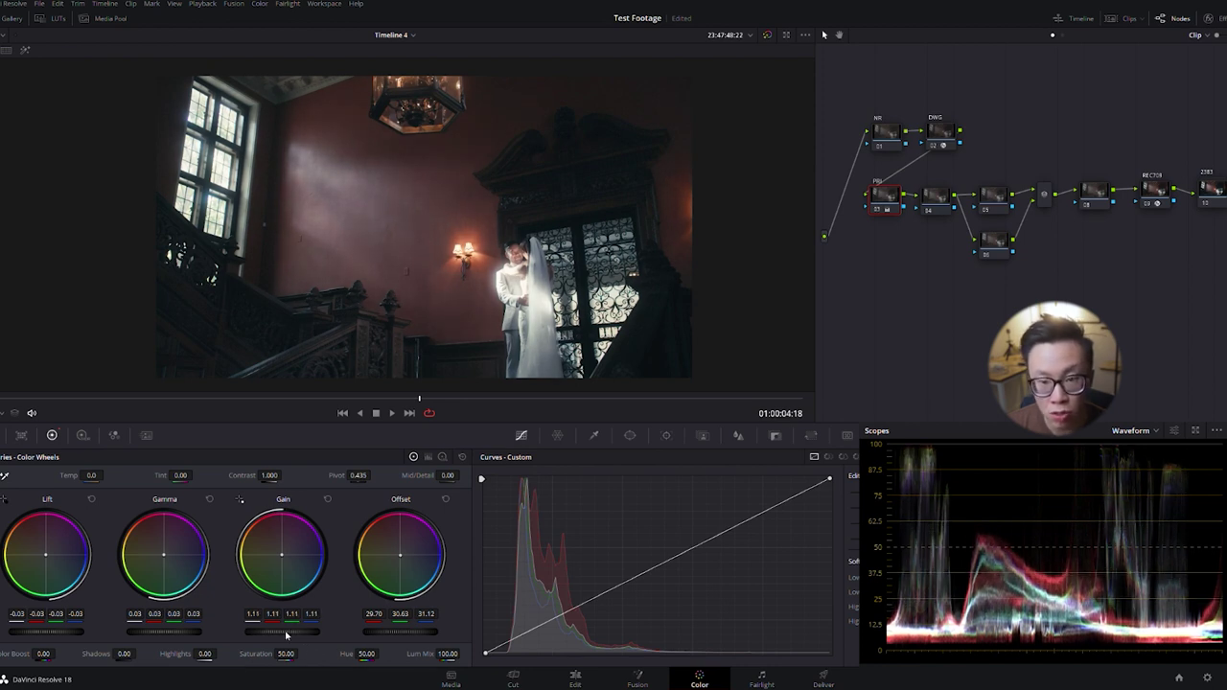
pyautogui.scroll(-2, 286, 636)
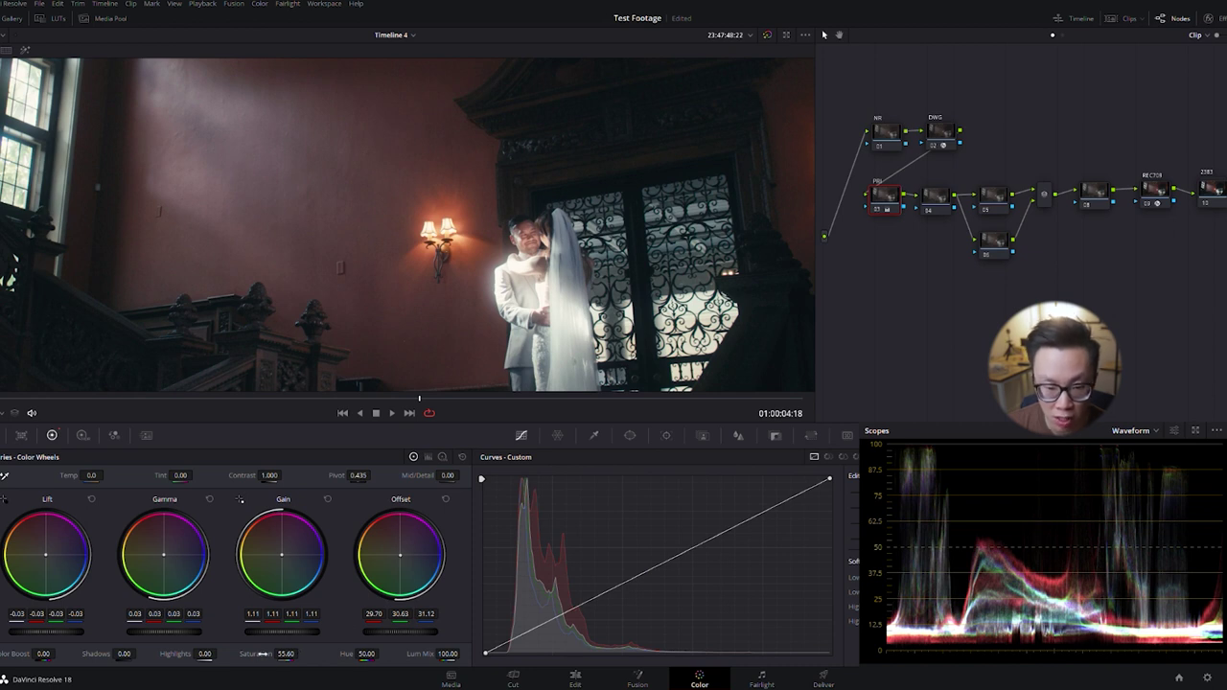
# Drag Saturation up, then ease it back to settle at 69.20
pyautogui.moveTo(285, 654); pyautogui.dragTo(303, 653)
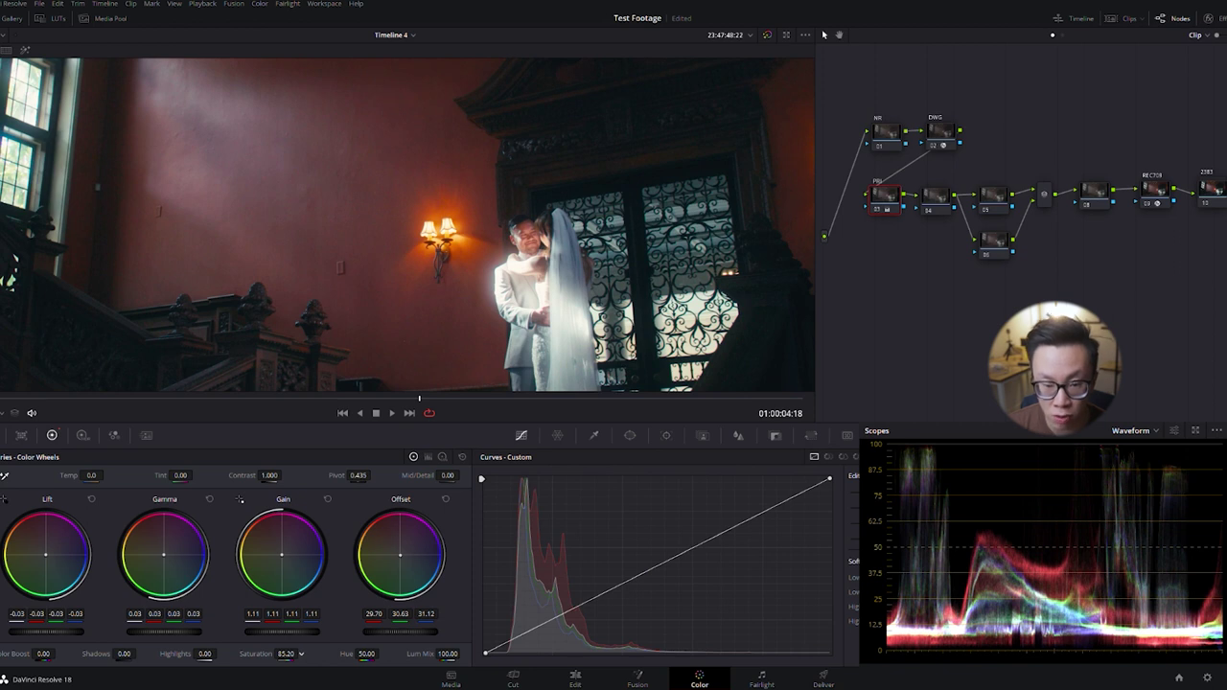
pyautogui.moveTo(286, 654)
pyautogui.mouseDown()
pyautogui.moveTo(265, 654)
pyautogui.moveTo(292, 654)
pyautogui.mouseUp()
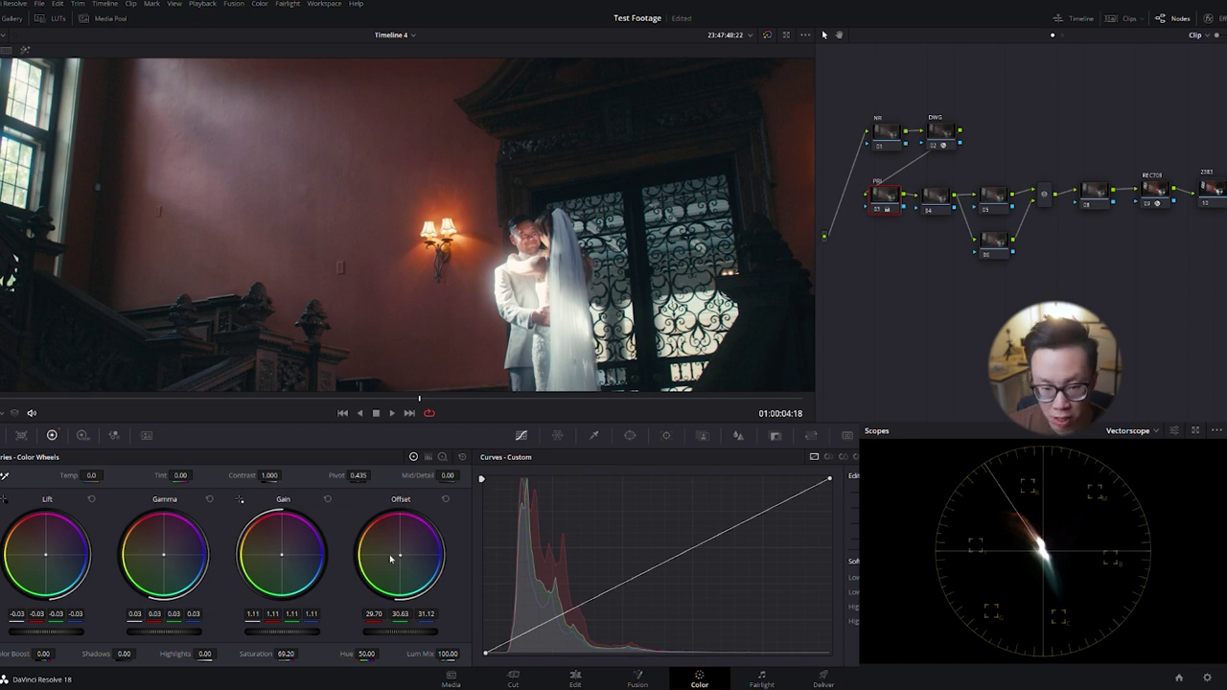
# Trim Offset to 29.48 / 30.64 / 30.62, fit the viewer, and scrub to a later frame
pyautogui.moveTo(401, 558); pyautogui.dragTo(399, 556)
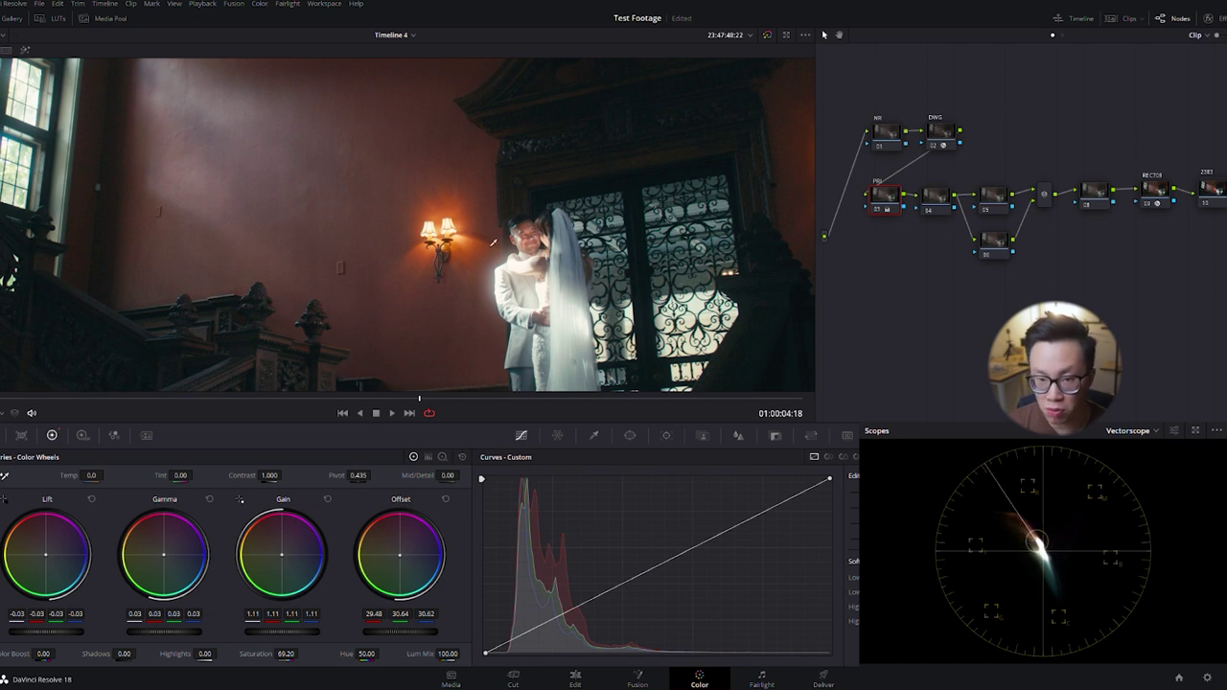
pyautogui.scroll(-4, 421, 258)
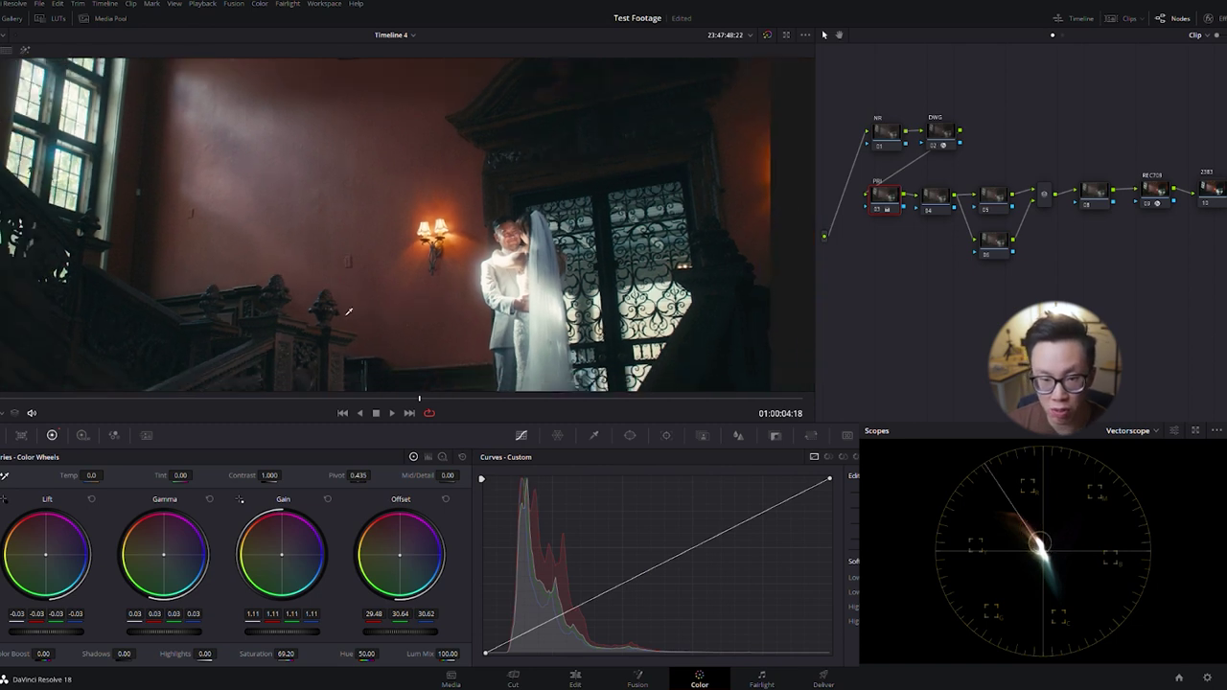
pyautogui.scroll(-3, 317, 240)
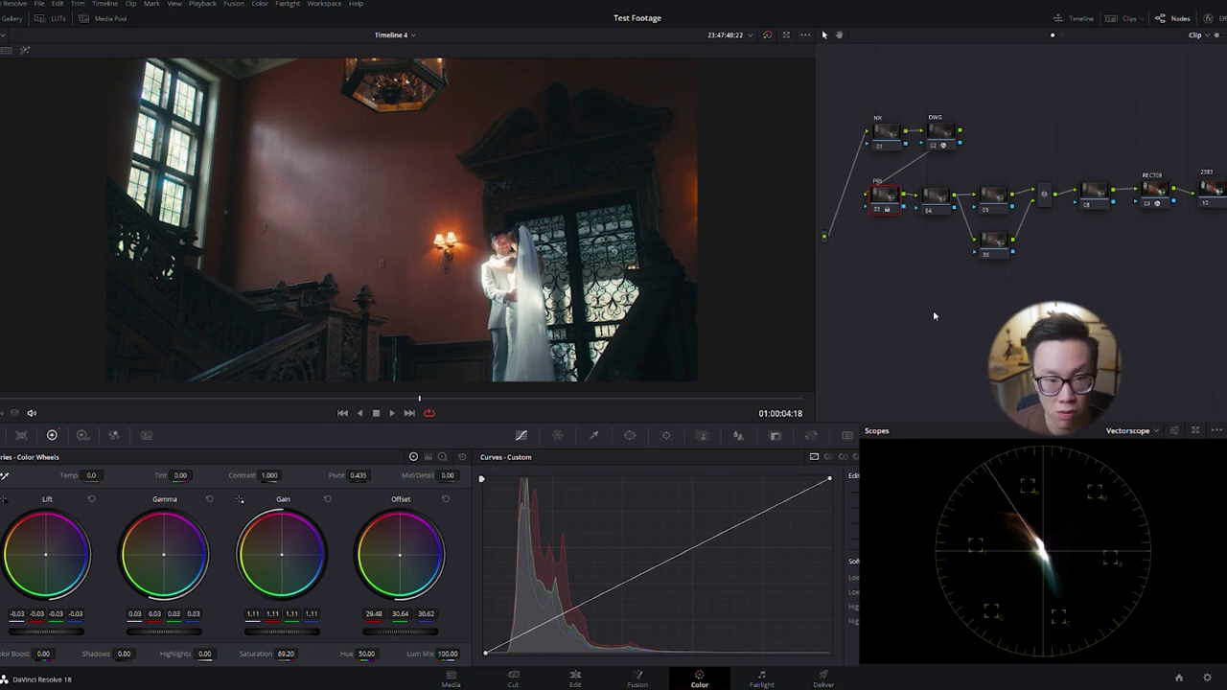
pyautogui.moveTo(115, 403); pyautogui.dragTo(688, 403)
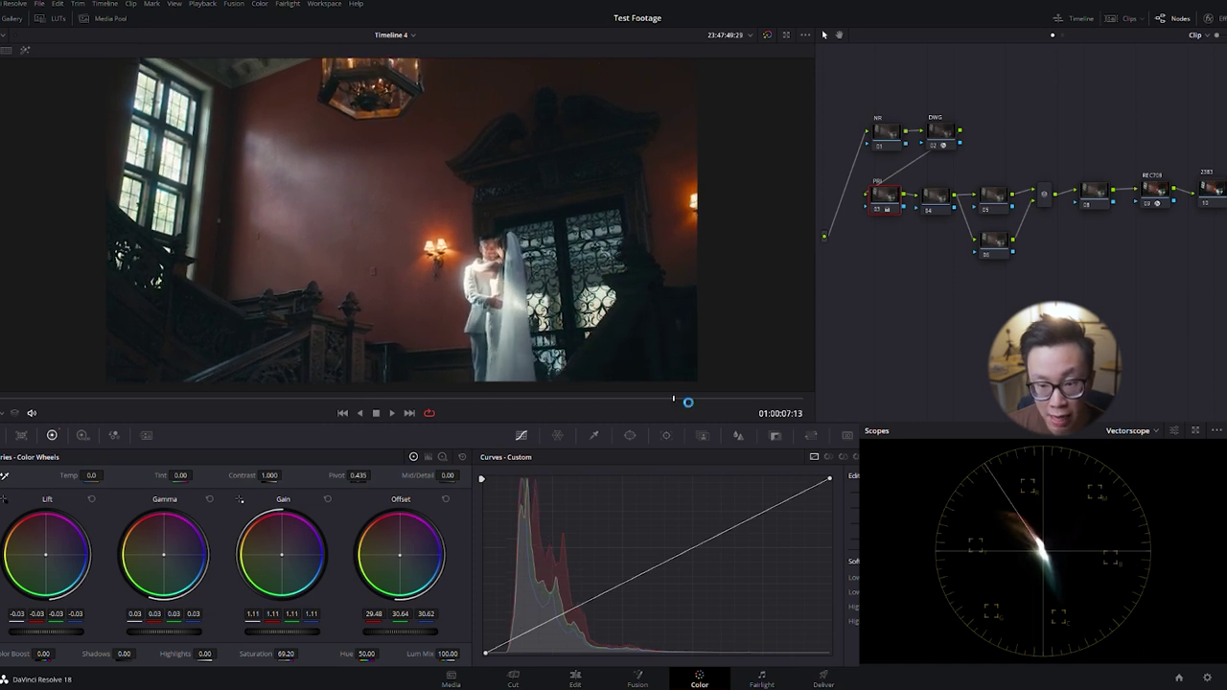
pyautogui.click(940, 199)
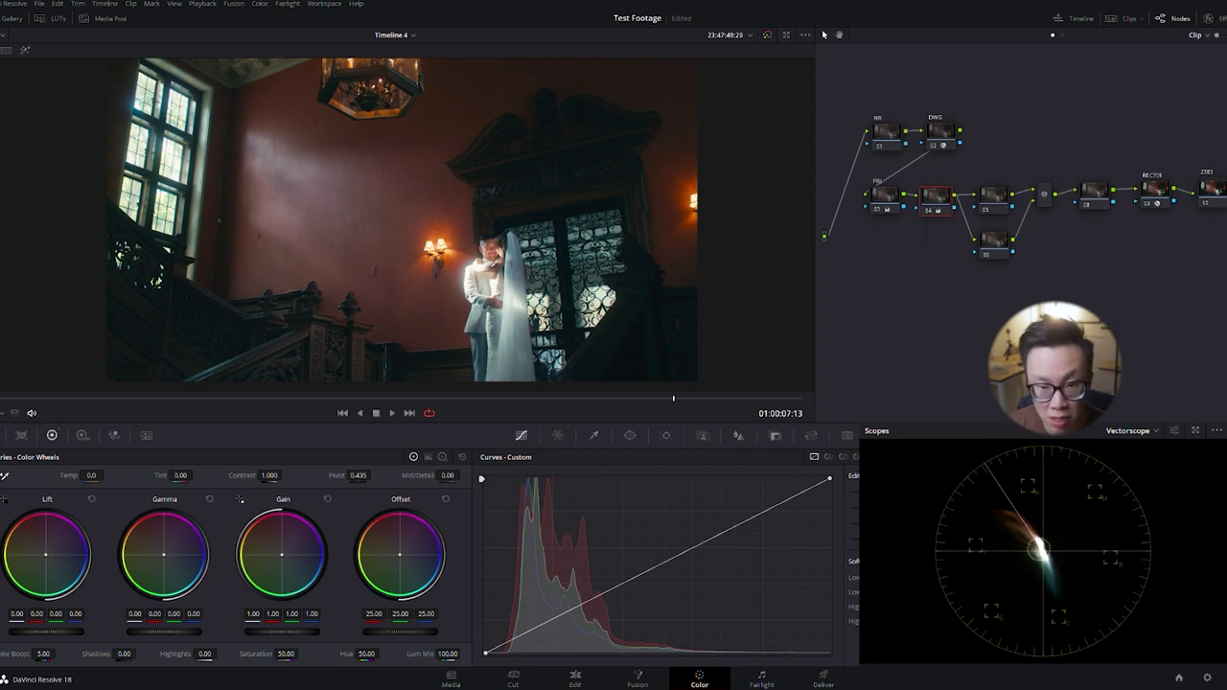
# Toggle node 04 off and on repeatedly to compare the grade with and without it
pyautogui.hotkey('ctrl', 'd')
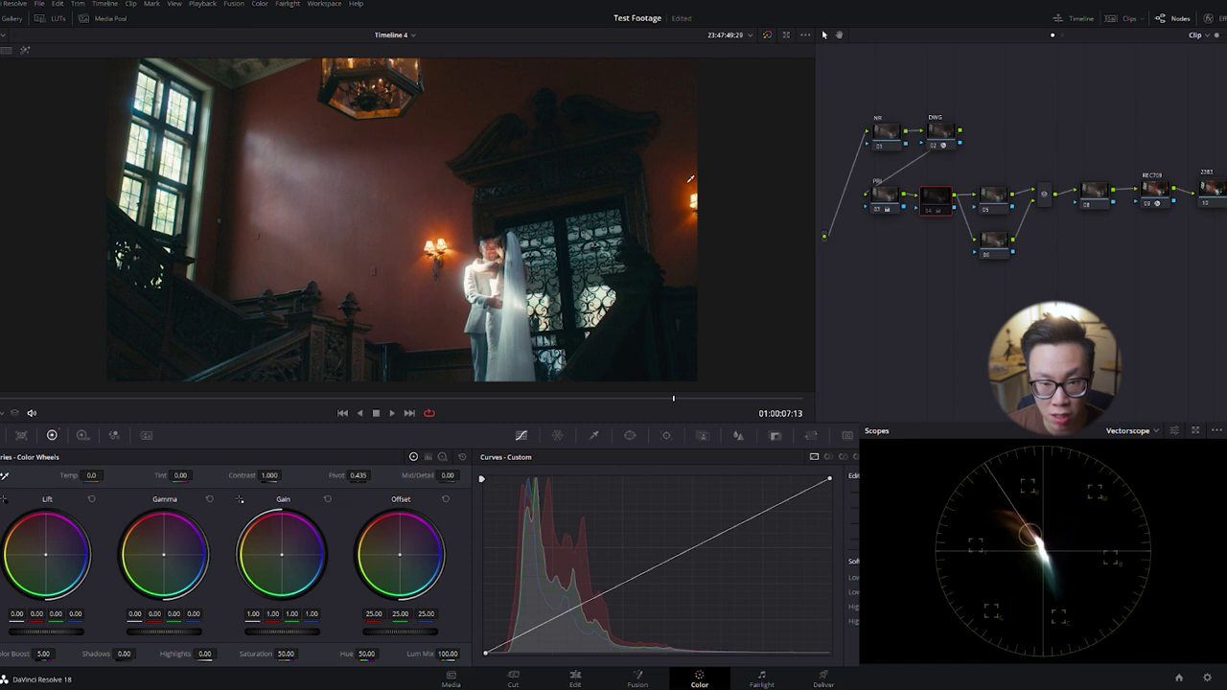
pyautogui.hotkey('ctrl', 'd')
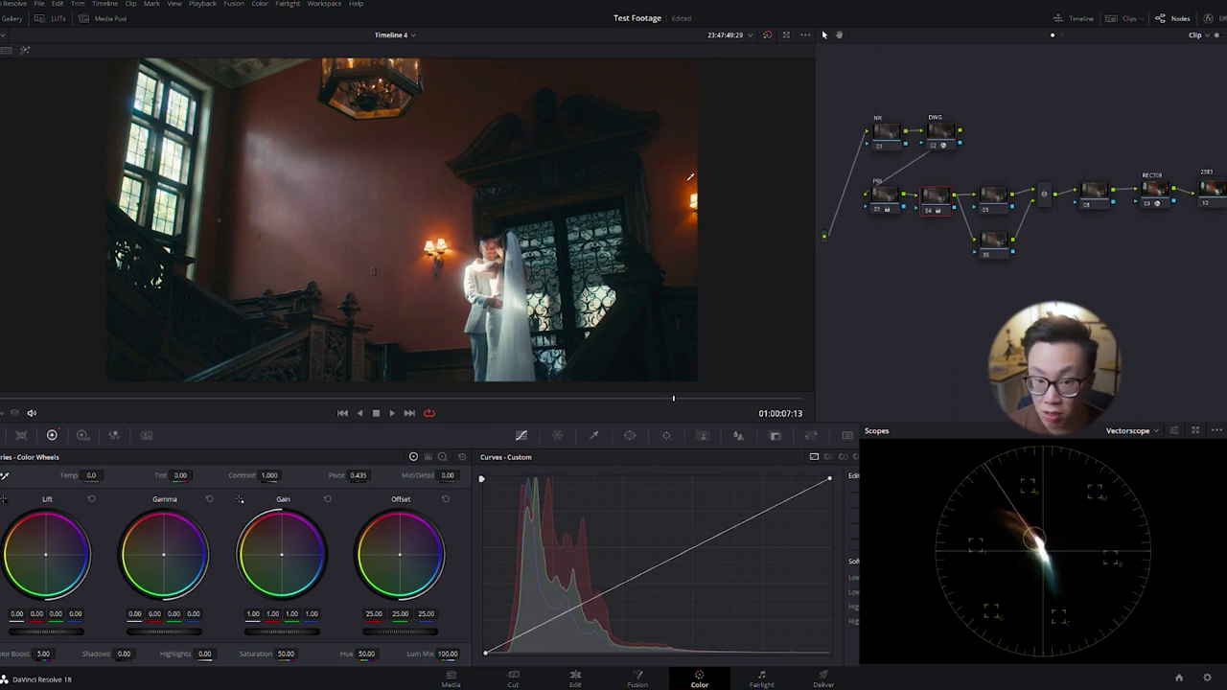
pyautogui.hotkey('ctrl', 'd')
pyautogui.hotkey('ctrl', 'd')
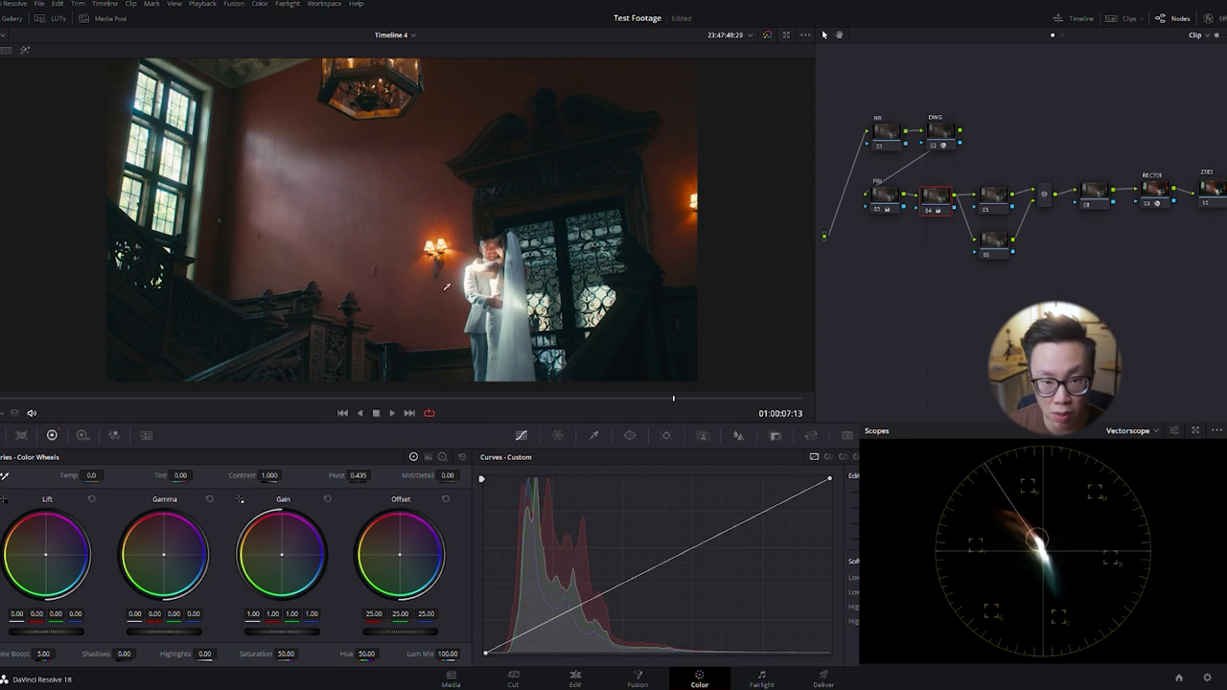
pyautogui.hotkey('ctrl', 'd')
pyautogui.hotkey('ctrl', 'd')
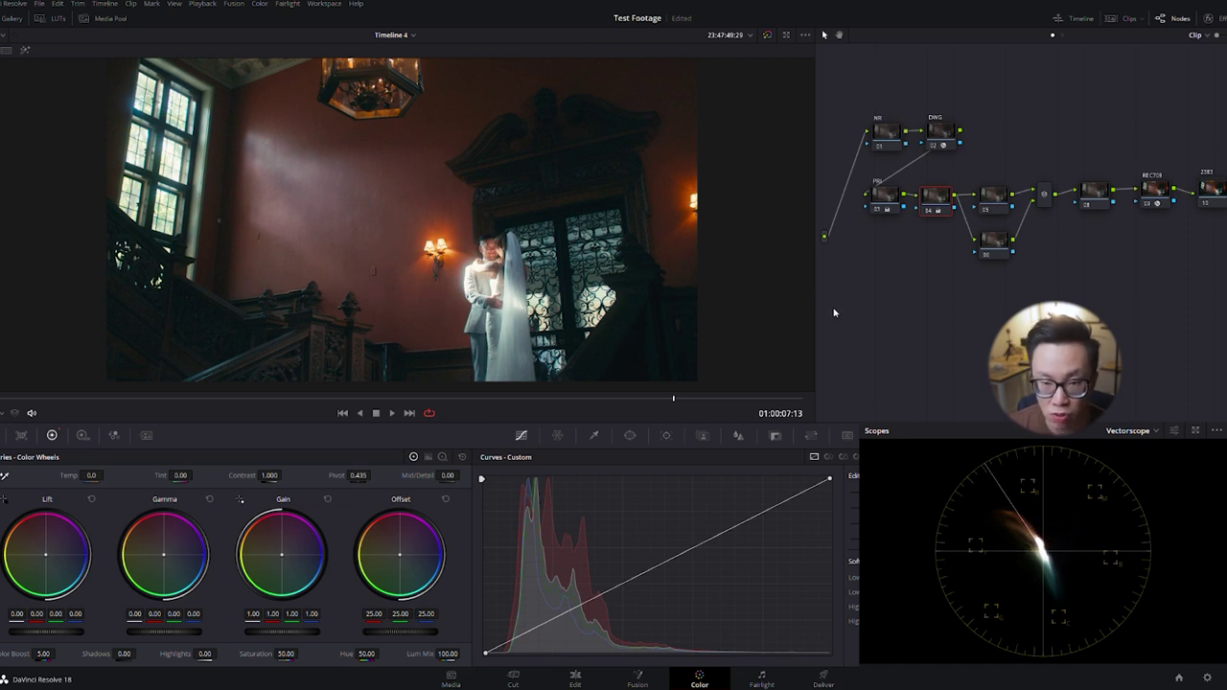
pyautogui.scroll(6, 538, 278)
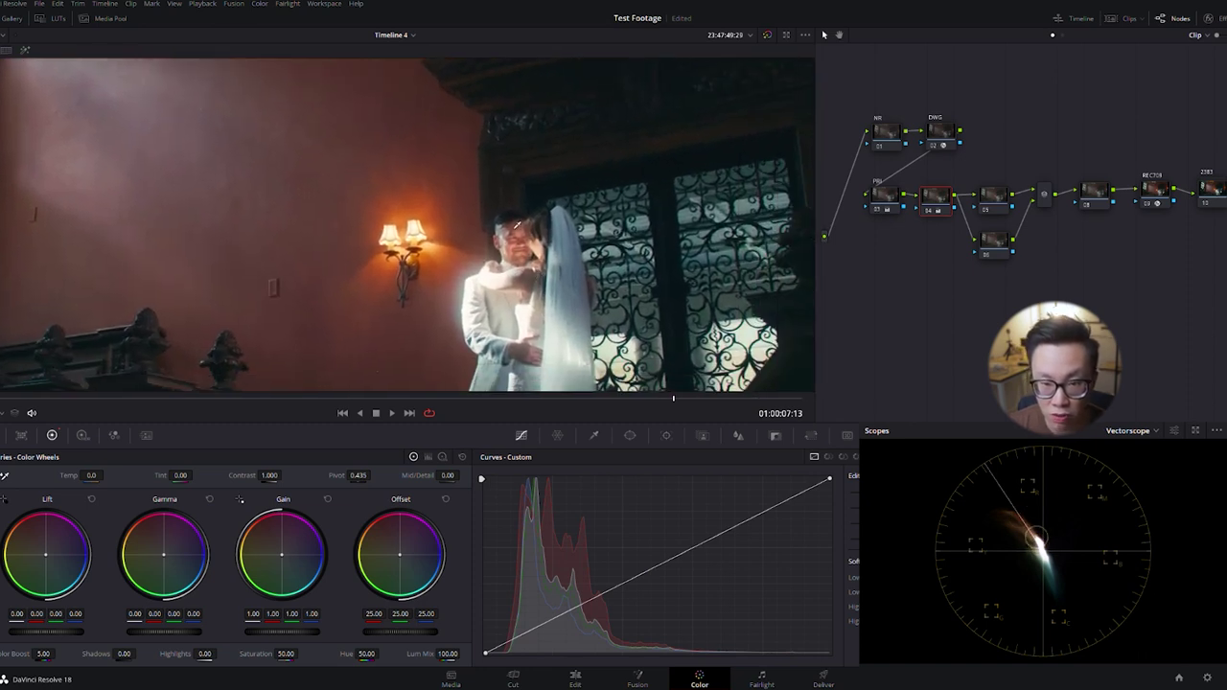
pyautogui.hotkey('ctrl', 'd')
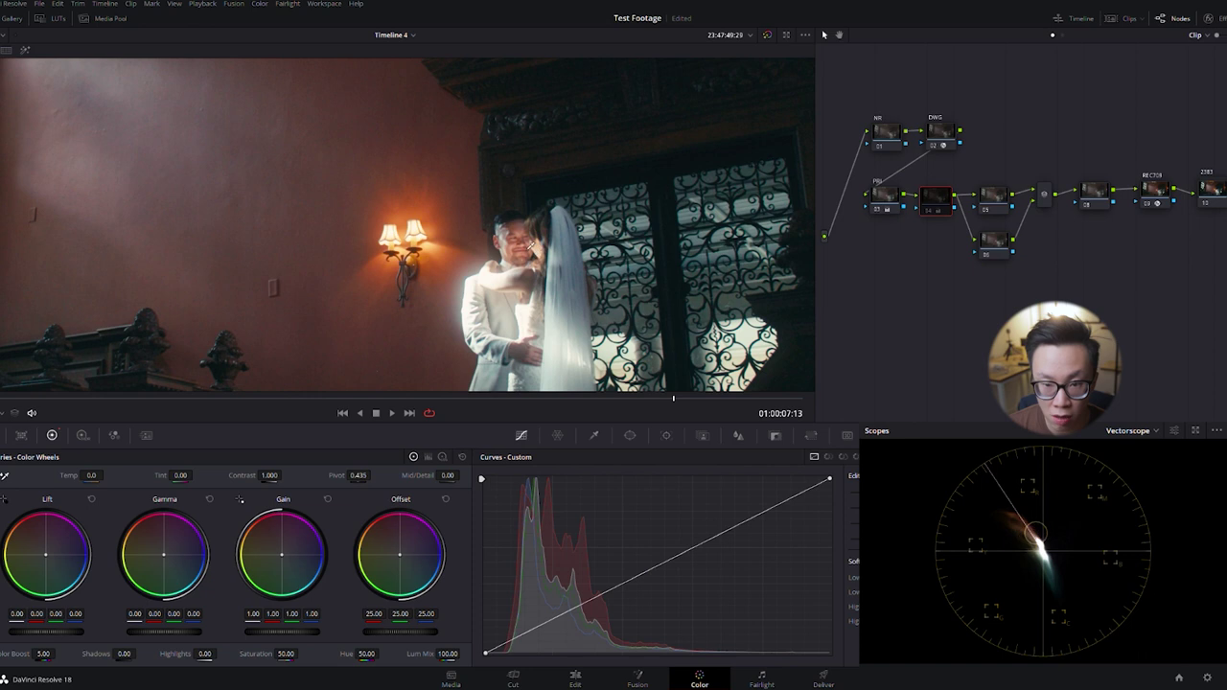
pyautogui.hotkey('ctrl', 'd')
pyautogui.scroll(-8, 525, 247)
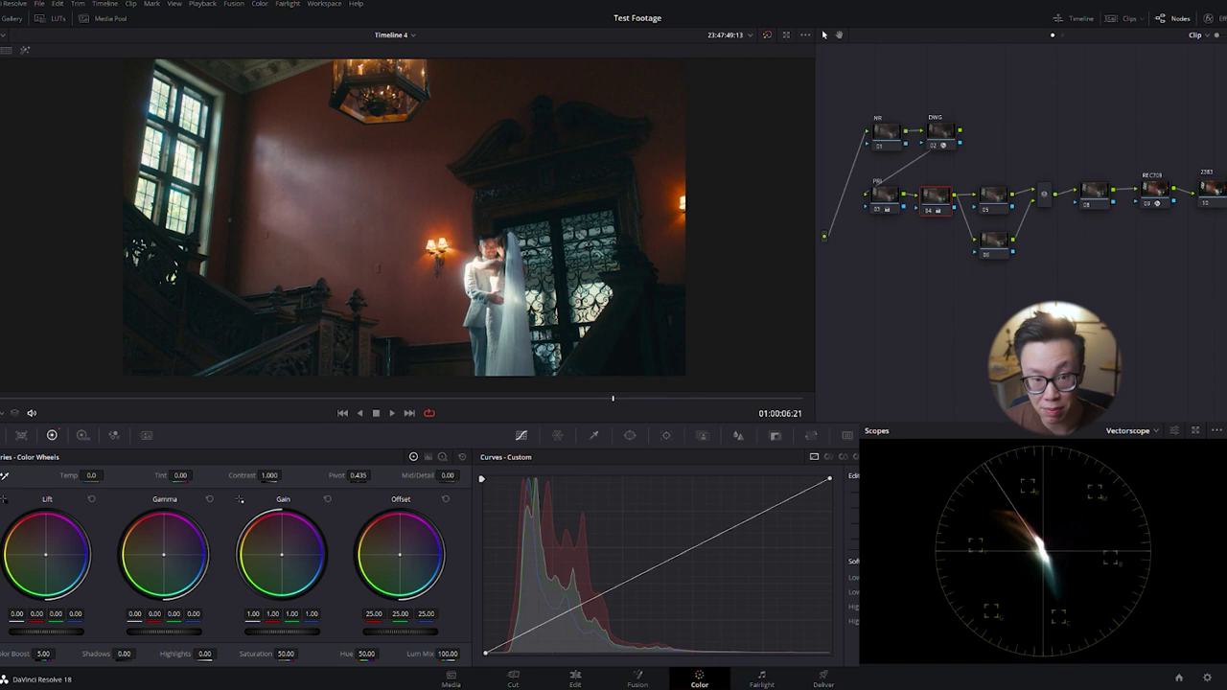
# Scrub the playhead back and then forward to review later frames of the clip
pyautogui.click(253, 401)
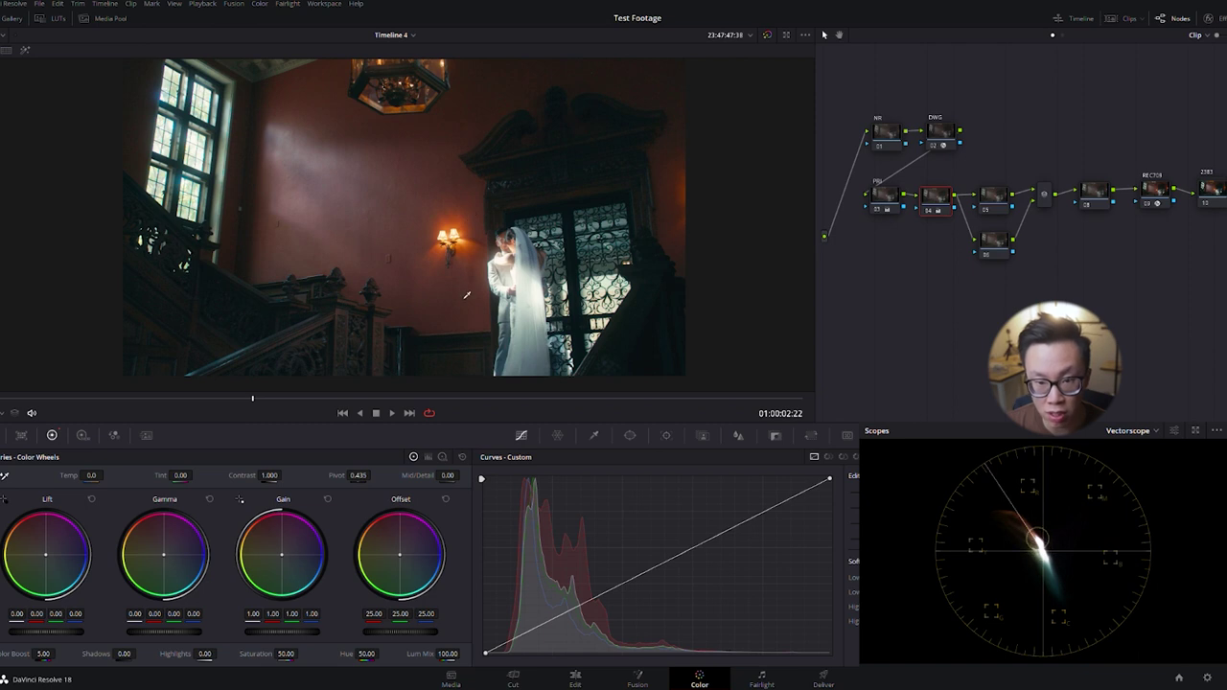
pyautogui.click(395, 398)
pyautogui.moveTo(395, 398); pyautogui.dragTo(549, 401)
# Add a circular window to node 05 and make it narrower
pyautogui.click(994, 197)
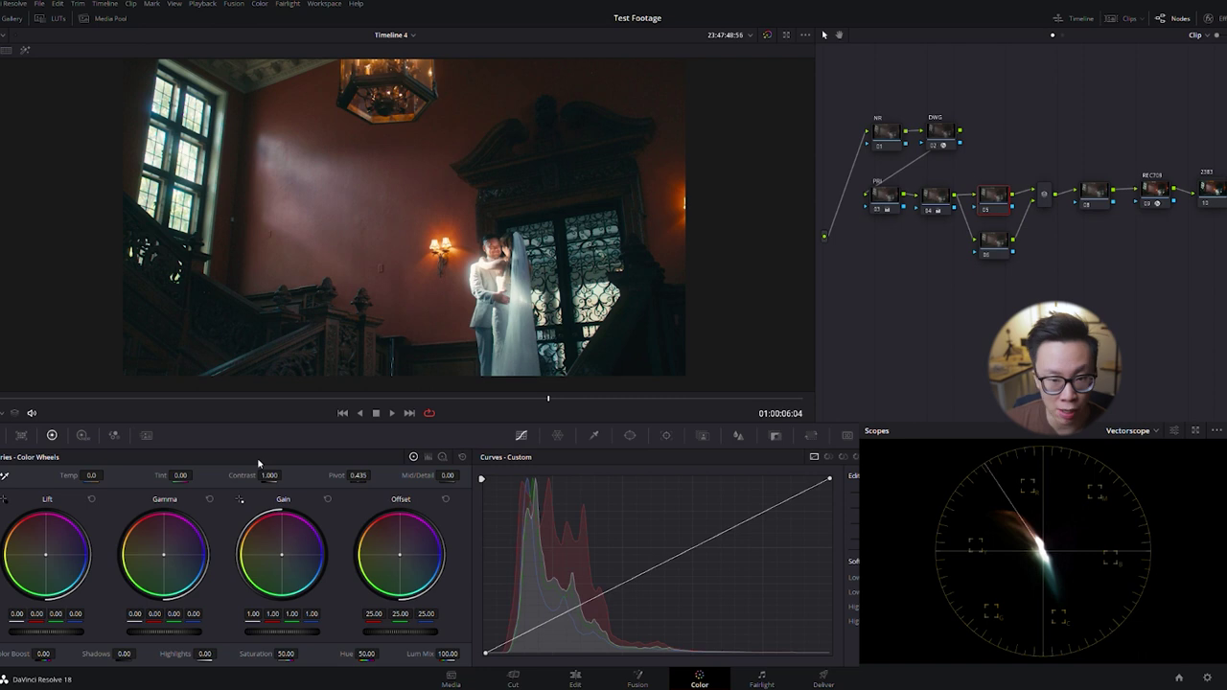
pyautogui.click(629, 436)
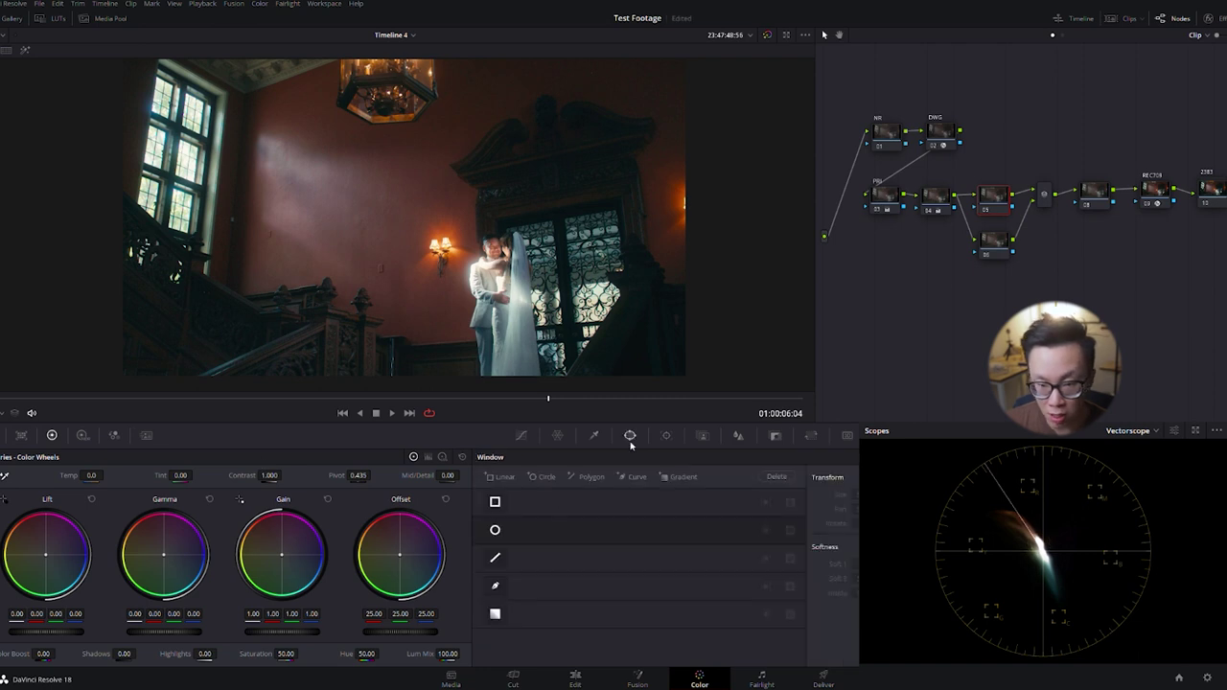
pyautogui.click(495, 530)
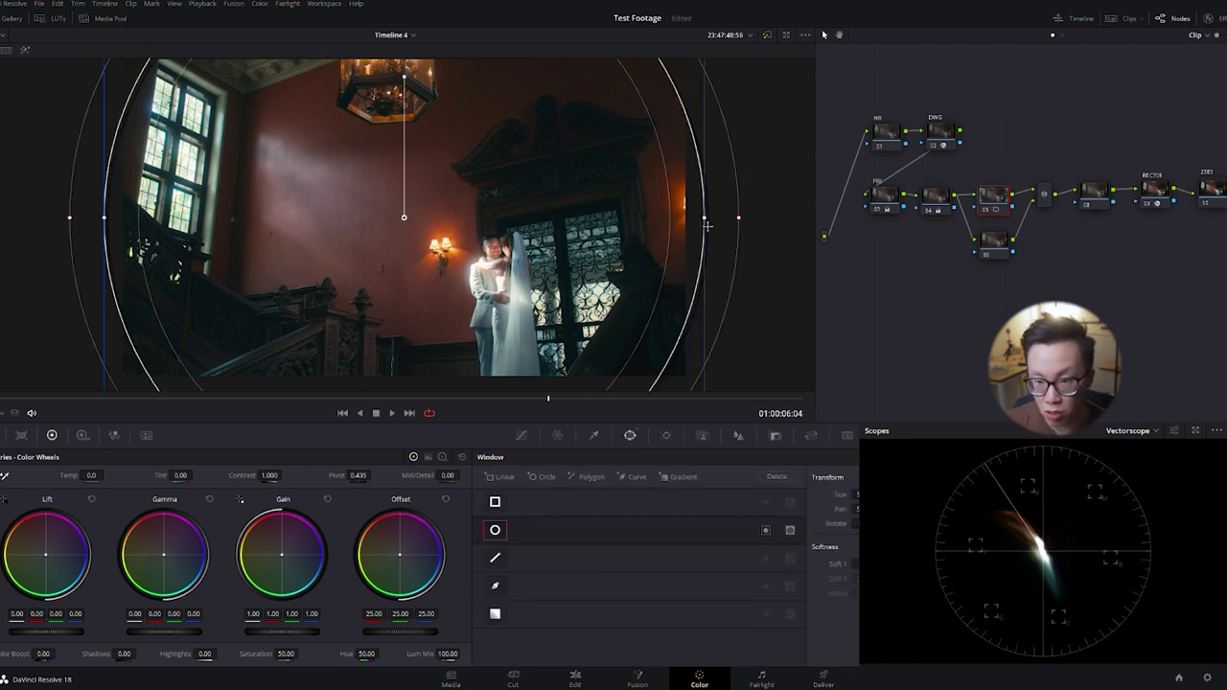
pyautogui.moveTo(737, 220); pyautogui.dragTo(518, 219)
pyautogui.scroll(-2, 472, 220)
pyautogui.scroll(-2, 395, 225)
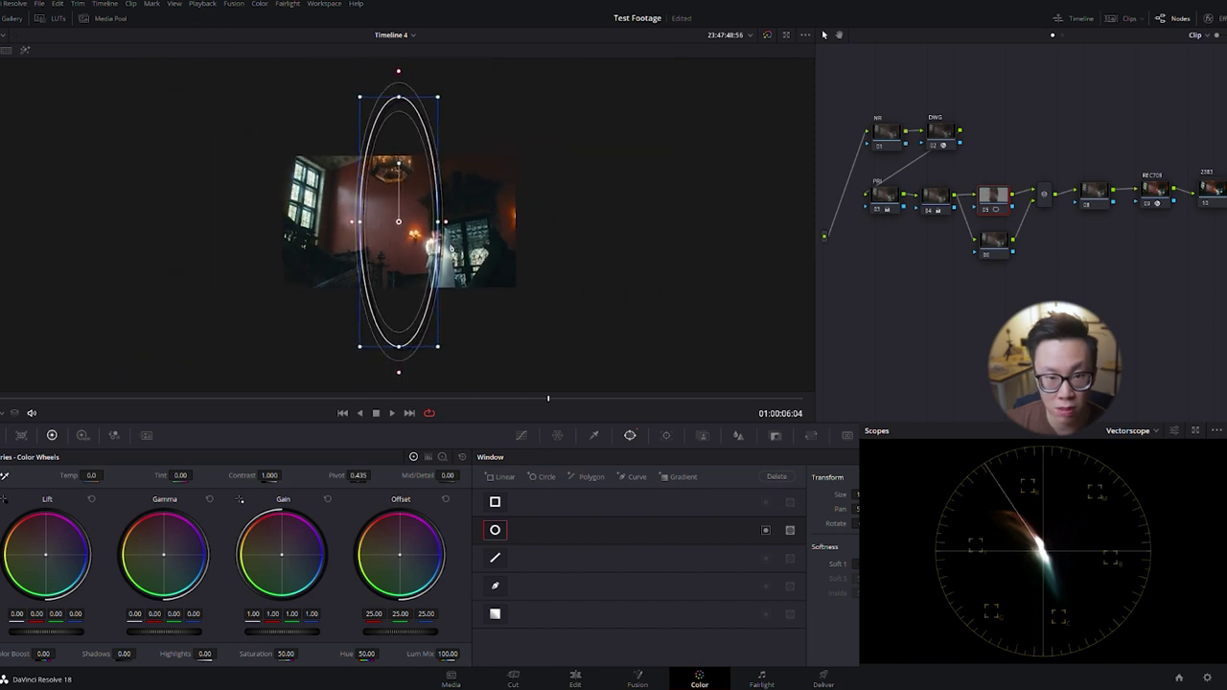
# Position the oval window over the couple and stretch it taller
pyautogui.moveTo(406, 136); pyautogui.dragTo(454, 257)
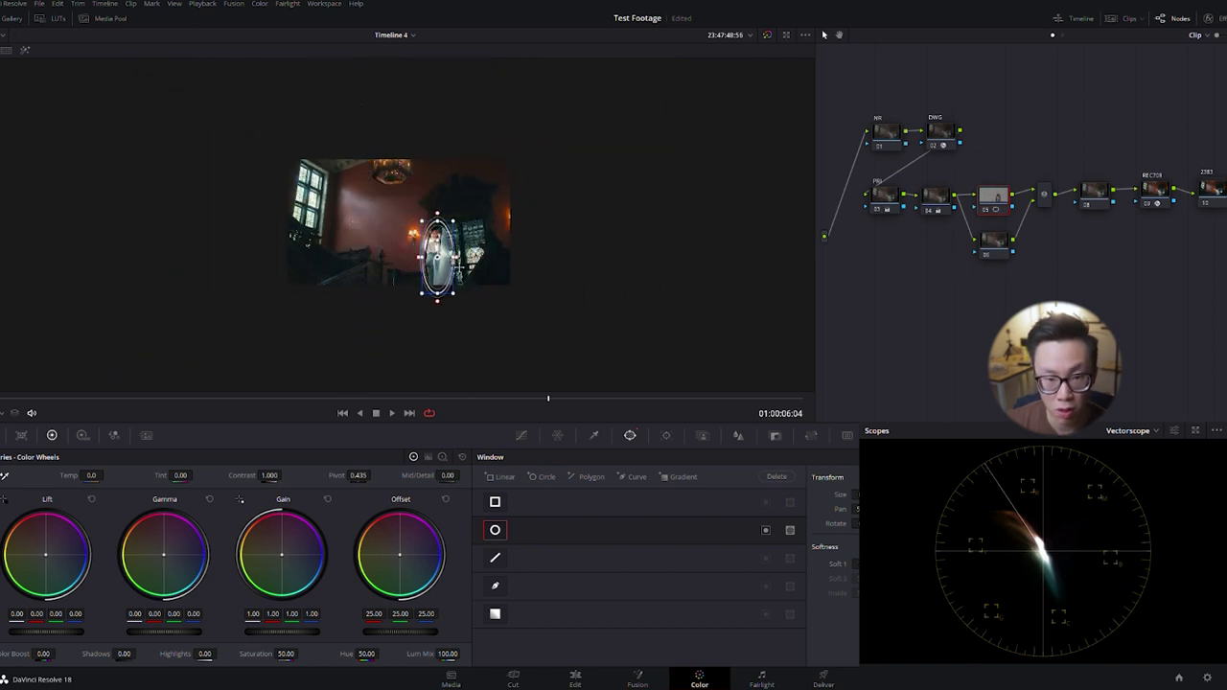
pyautogui.scroll(3, 395, 226)
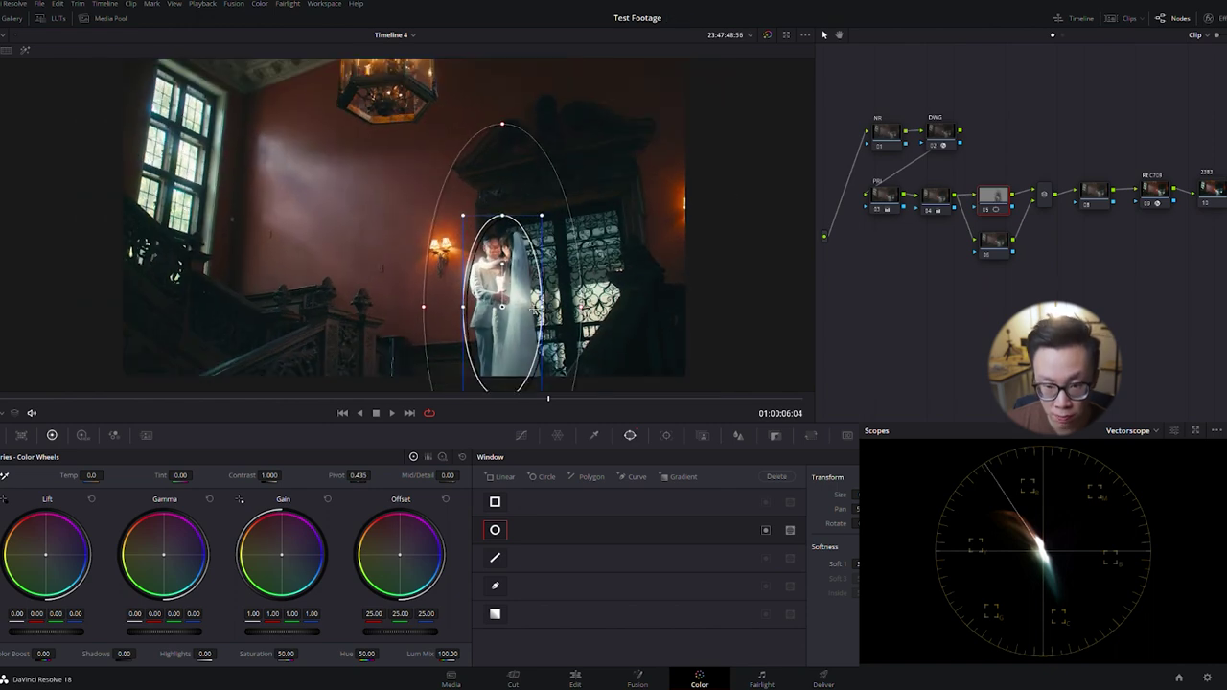
pyautogui.moveTo(501, 305); pyautogui.dragTo(507, 269)
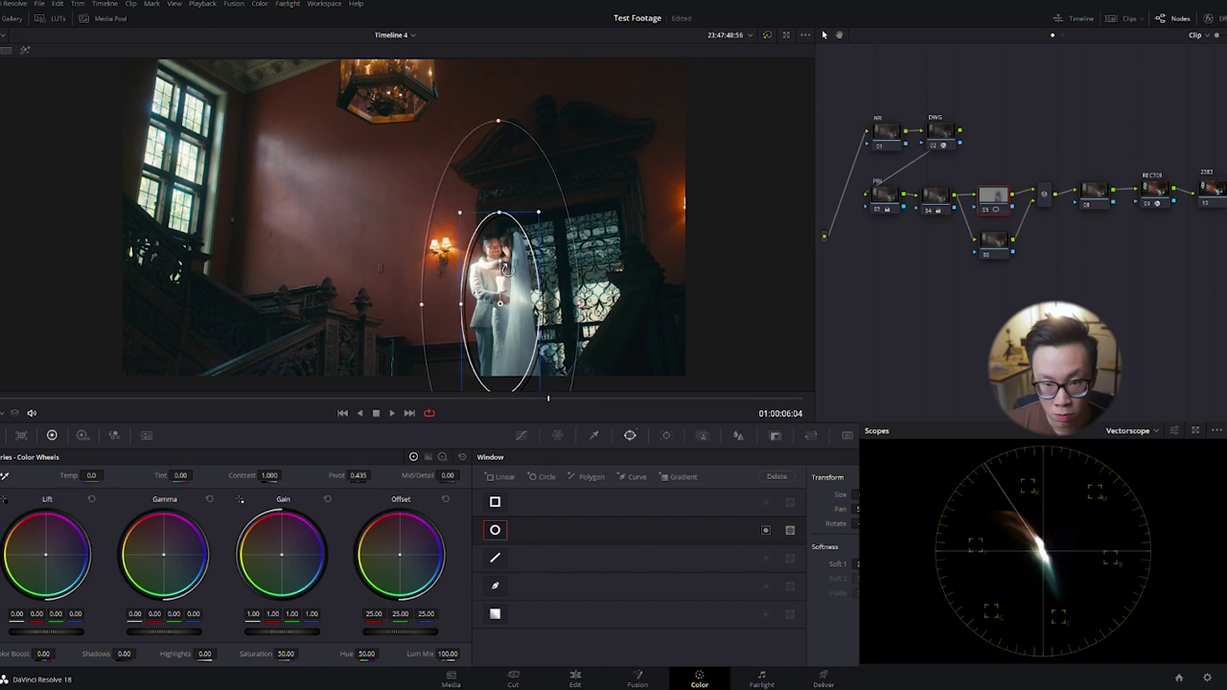
pyautogui.moveTo(504, 220); pyautogui.dragTo(505, 216)
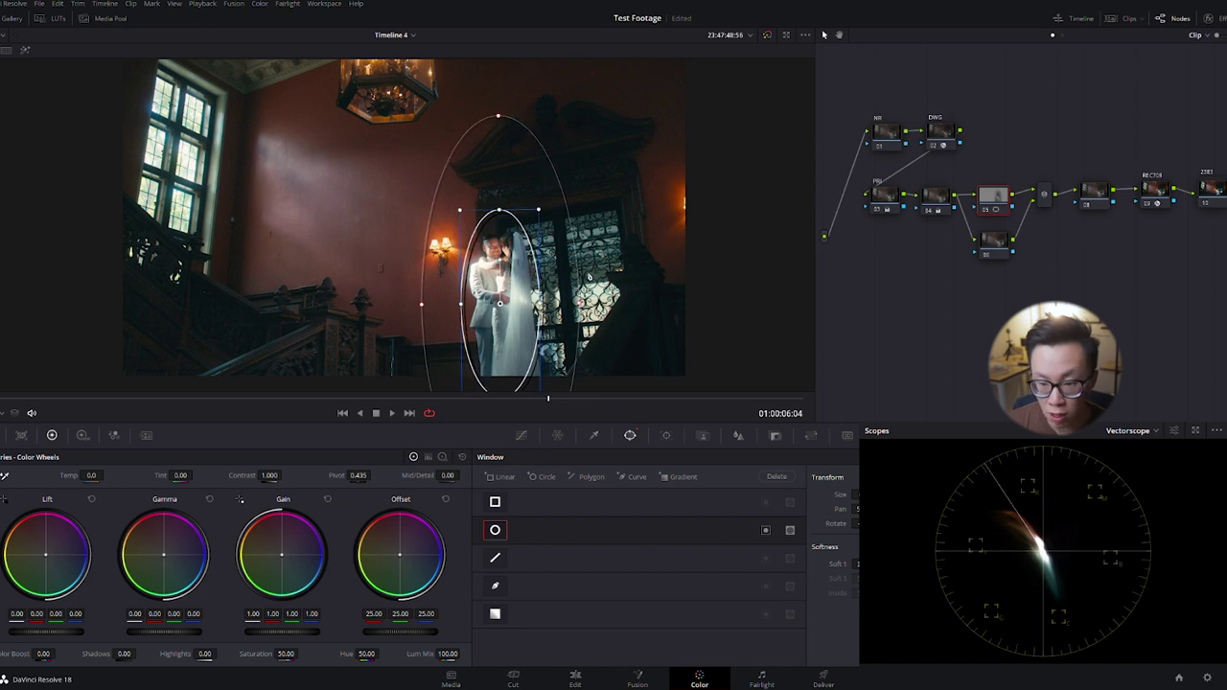
pyautogui.scroll(-2, 398, 221)
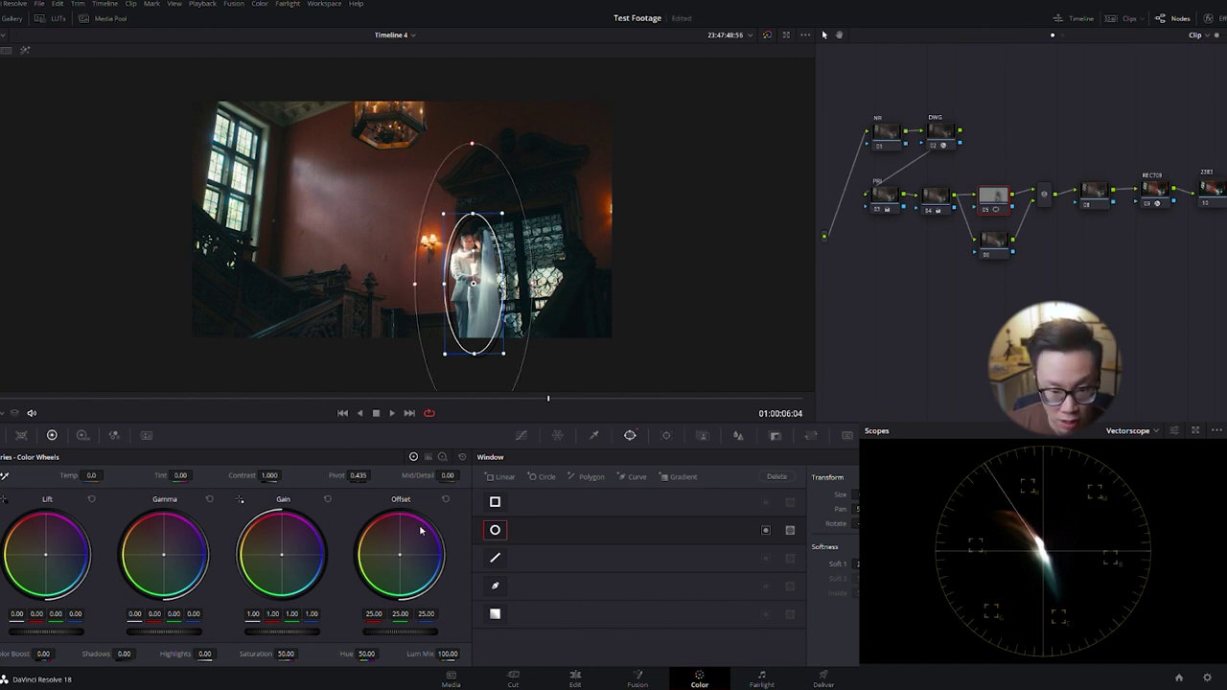
pyautogui.click(525, 436)
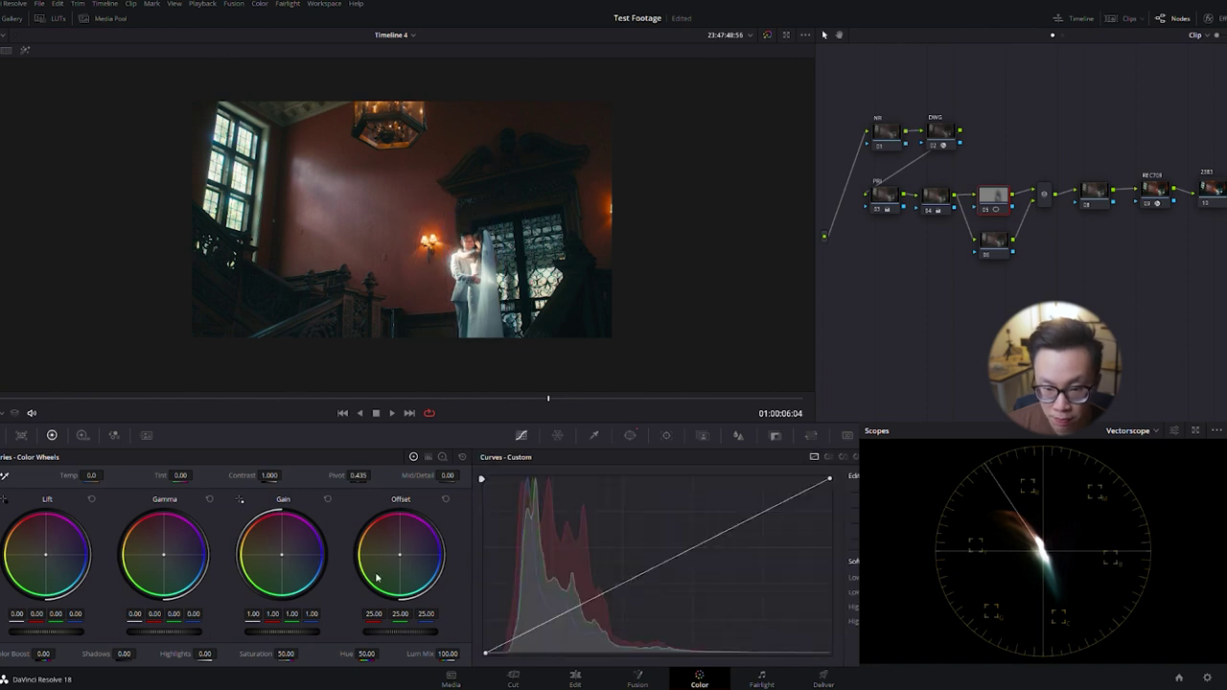
# Try raising Offset, reset it to 25.00, and lift a midtone point on the custom curve
pyautogui.moveTo(400, 631); pyautogui.dragTo(412, 630)
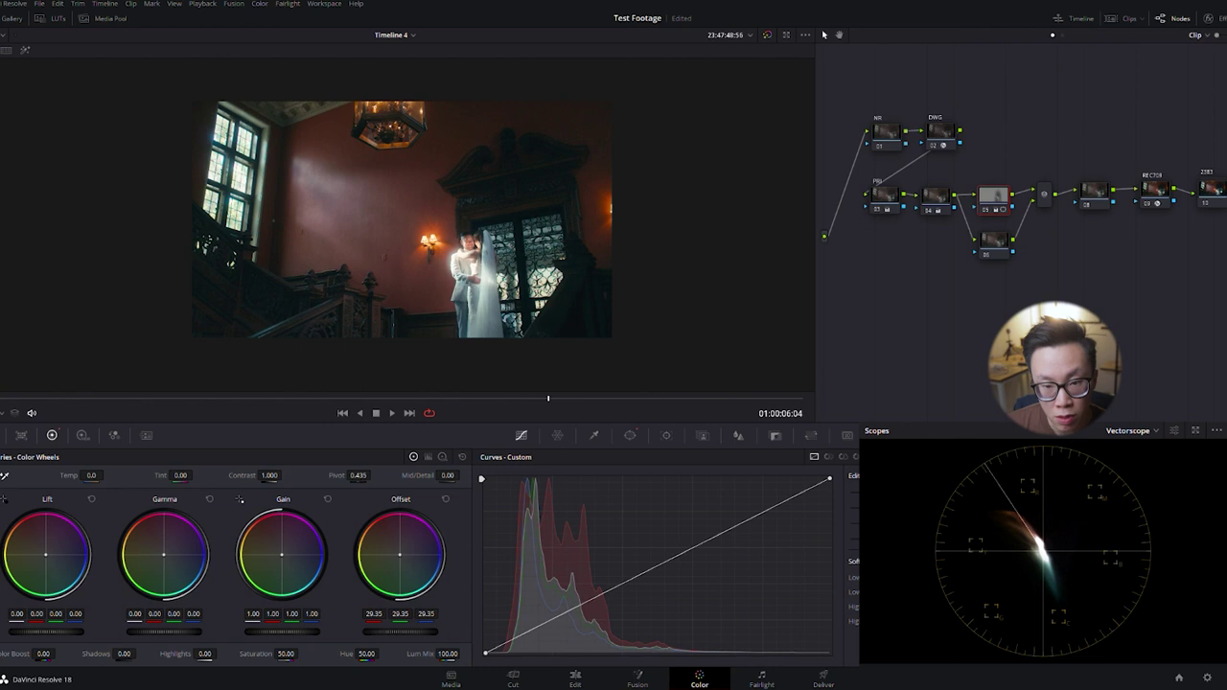
pyautogui.moveTo(400, 631)
pyautogui.mouseDown()
pyautogui.moveTo(442, 631)
pyautogui.moveTo(392, 631)
pyautogui.mouseUp()
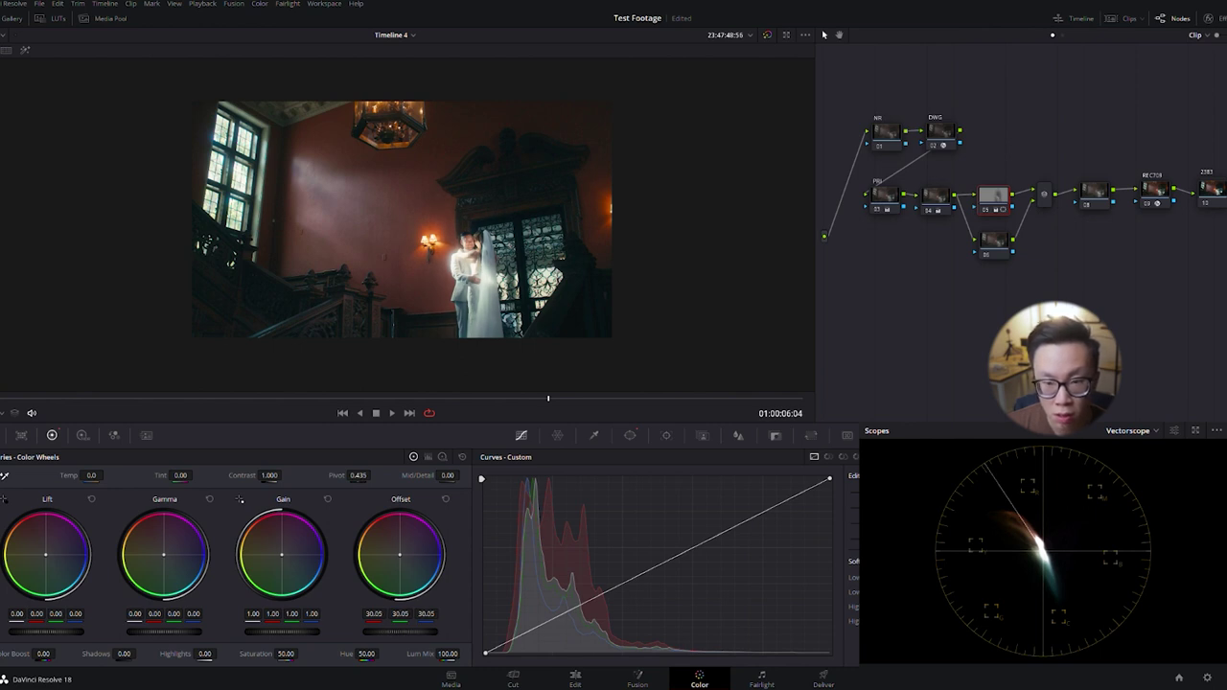
pyautogui.click(444, 499)
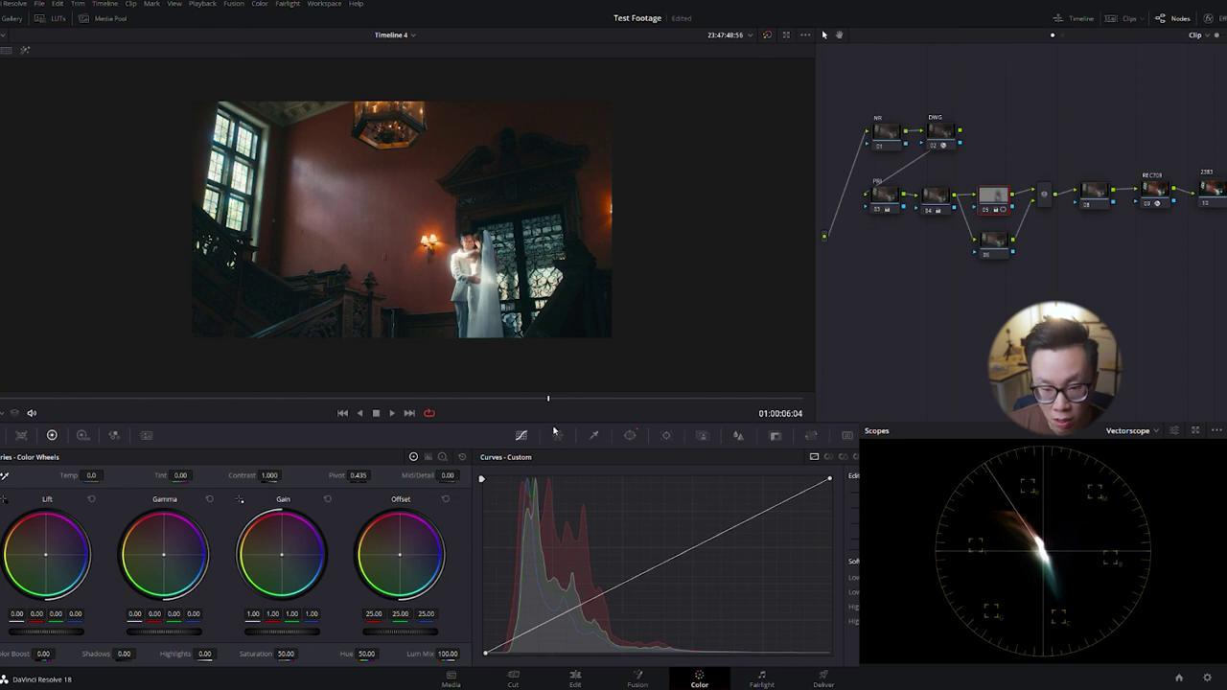
pyautogui.moveTo(584, 602)
pyautogui.mouseDown()
pyautogui.moveTo(586, 567)
pyautogui.moveTo(601, 590)
pyautogui.mouseUp()
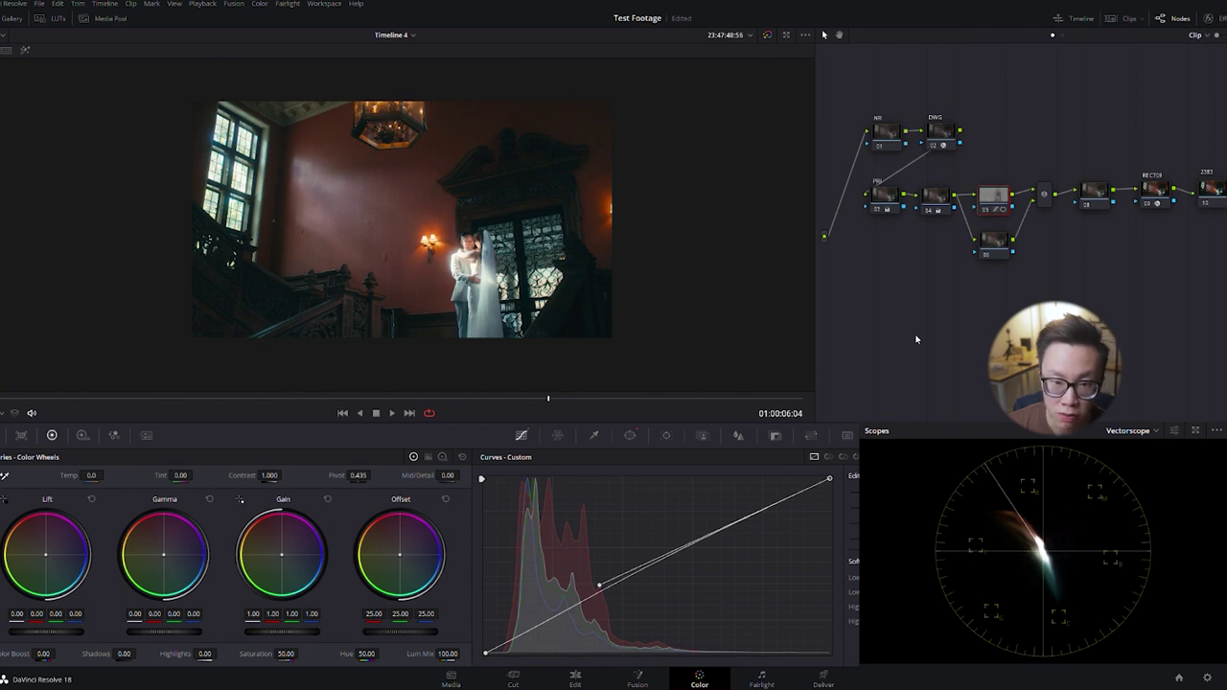
pyautogui.hotkey('shift', 'z')
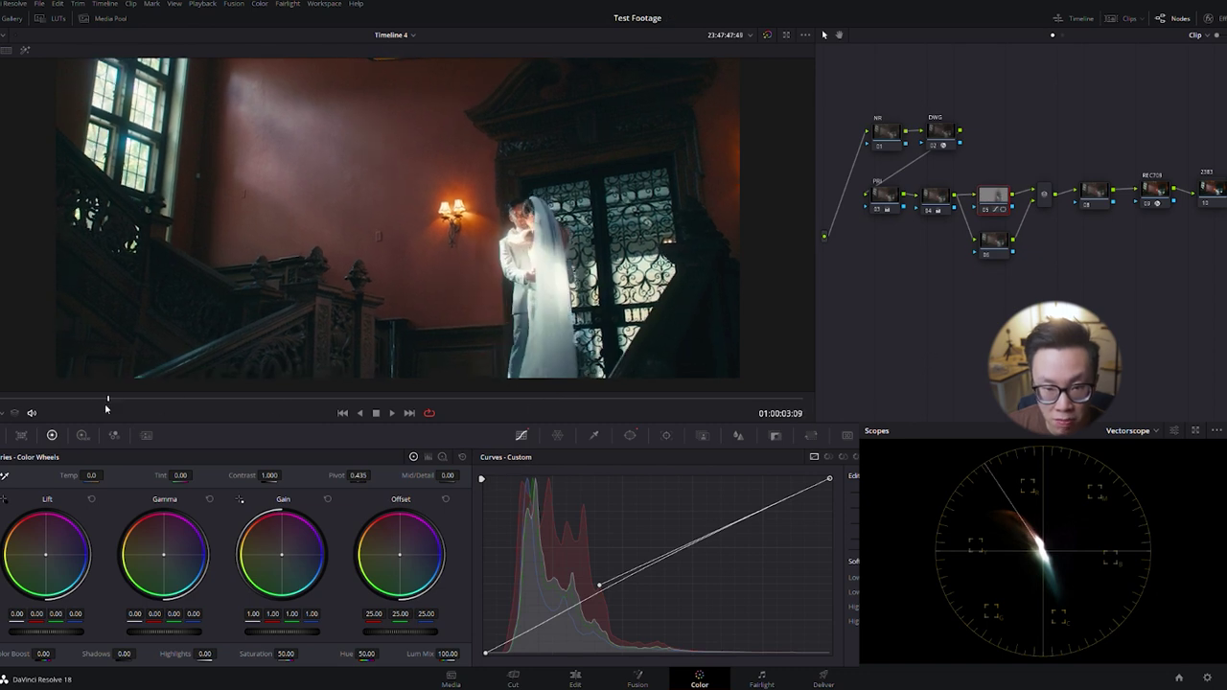
# Track the oval window forward from a later frame to follow the couple, then select node 06
pyautogui.moveTo(389, 410); pyautogui.dragTo(692, 406)
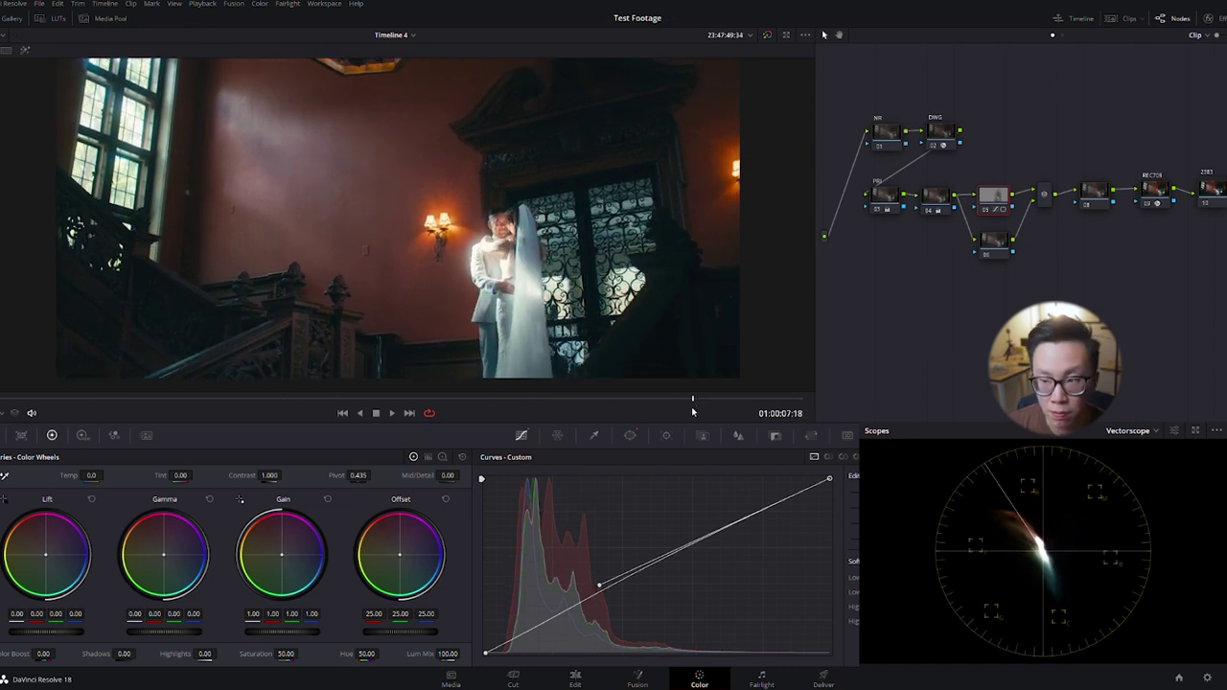
pyautogui.click(667, 435)
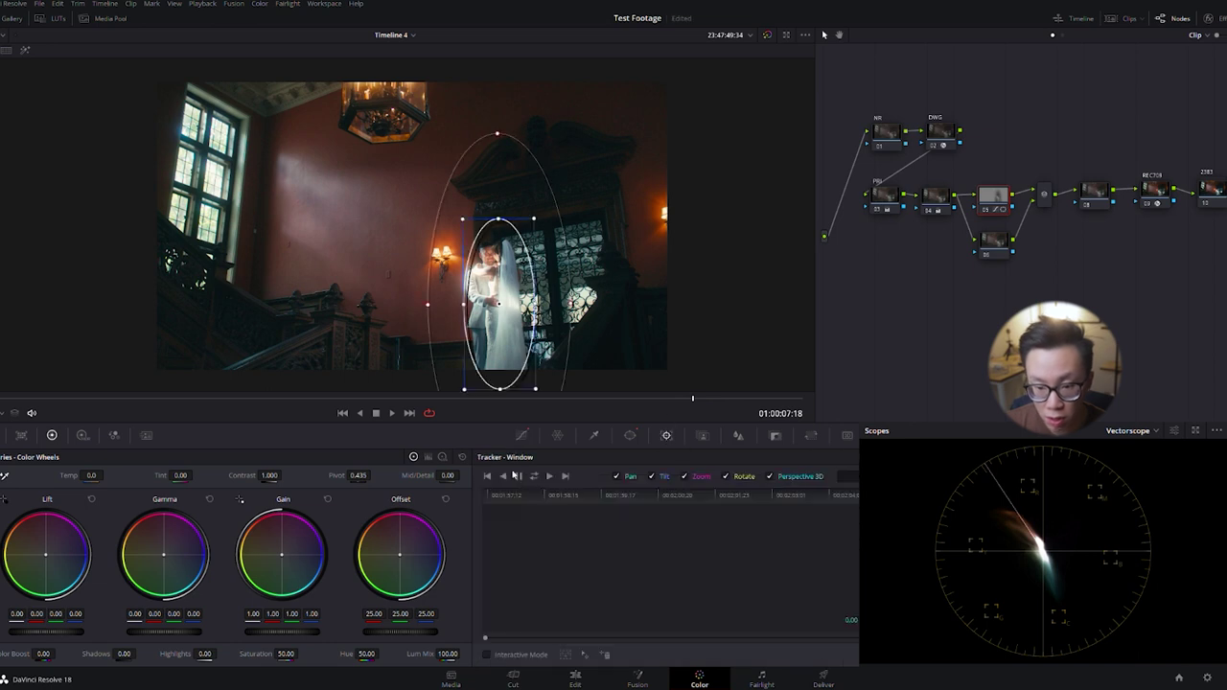
pyautogui.click(550, 476)
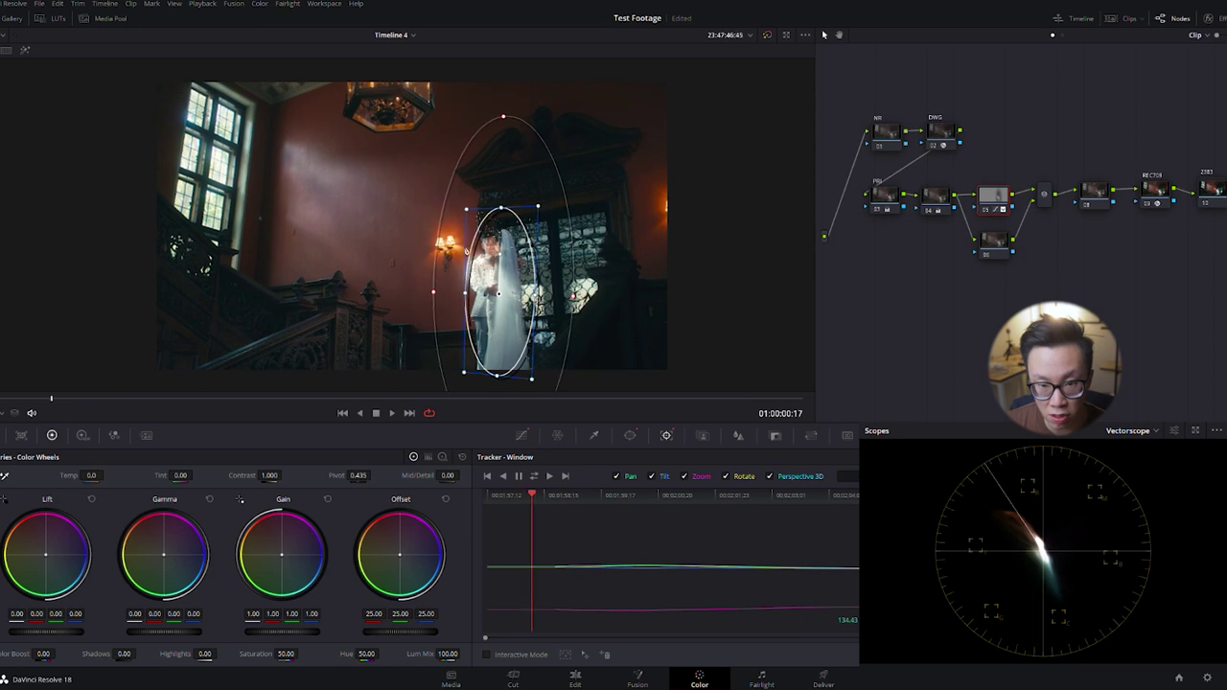
pyautogui.click(994, 240)
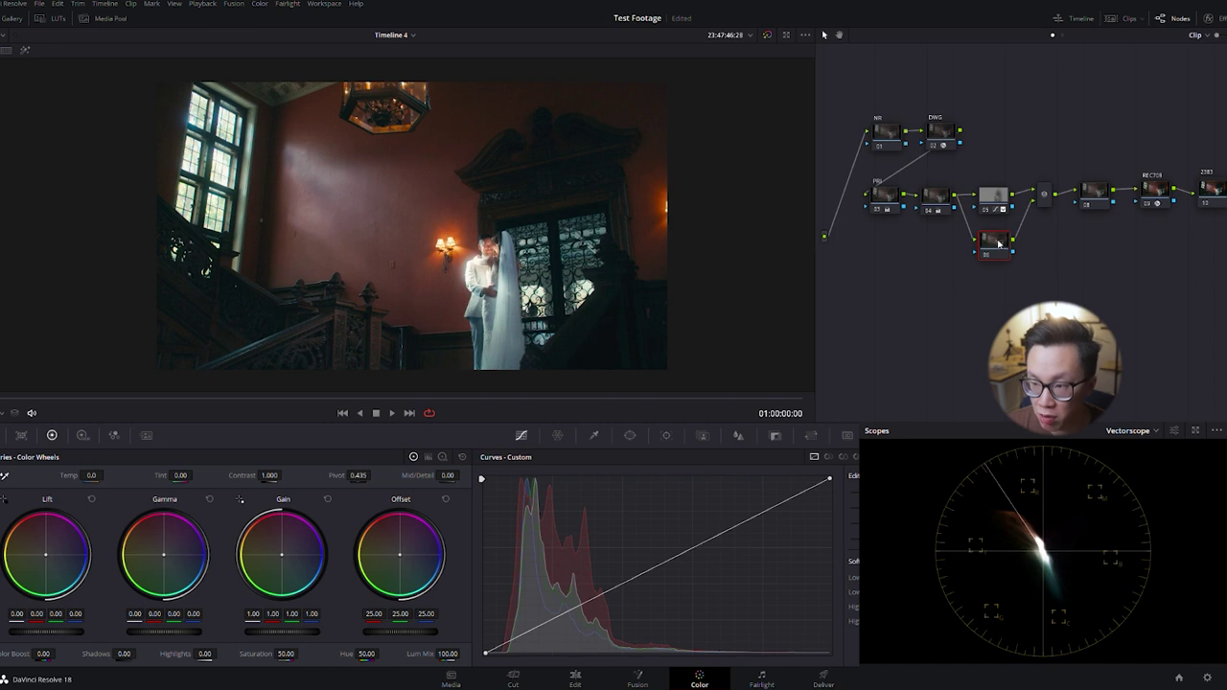
# Check node 05's curve, then add a Linear window to node 06
pyautogui.click(994, 196)
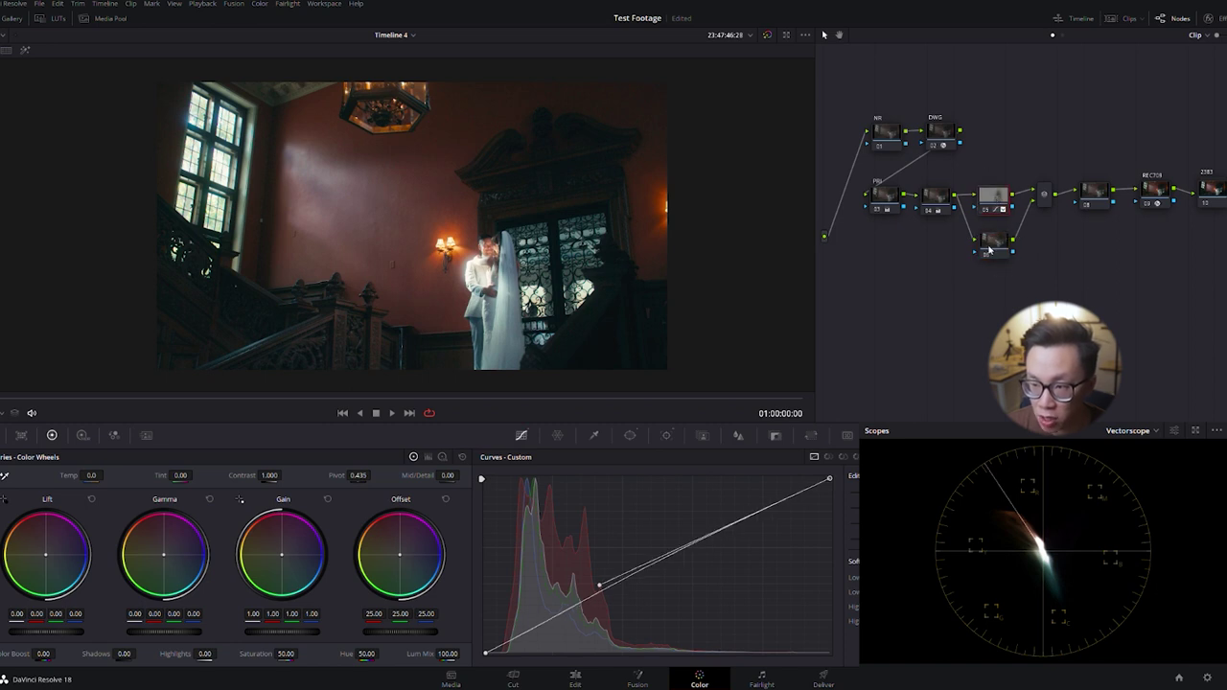
pyautogui.click(989, 250)
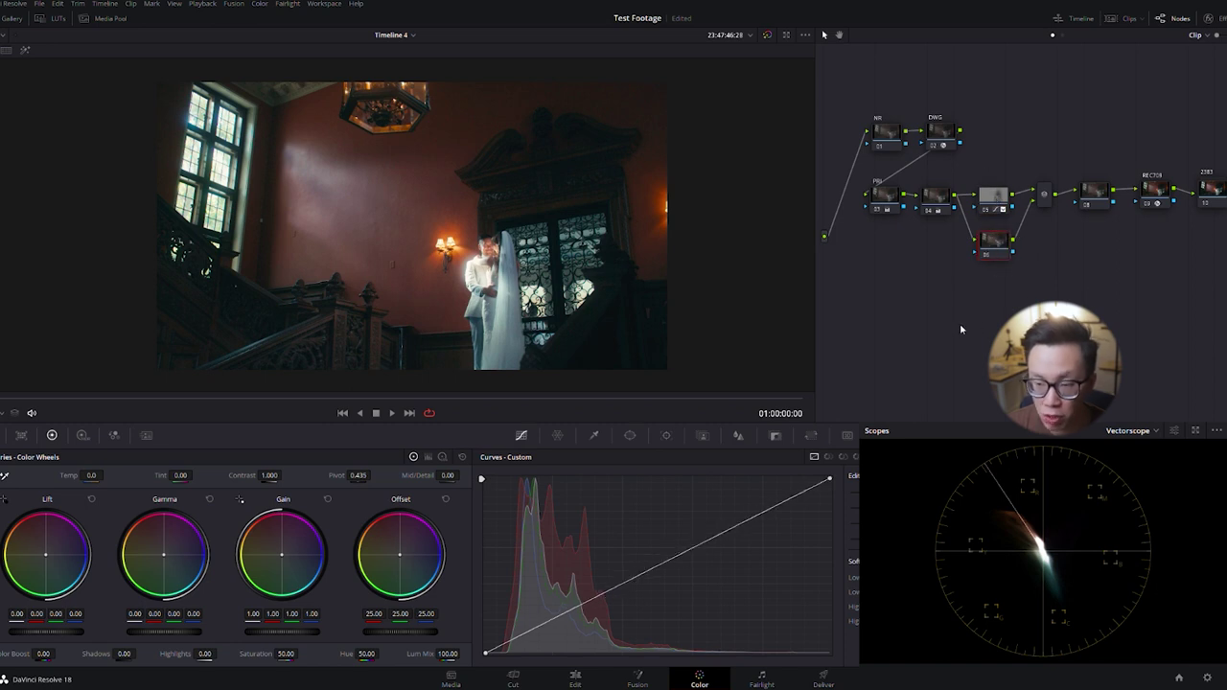
pyautogui.click(630, 435)
pyautogui.click(494, 501)
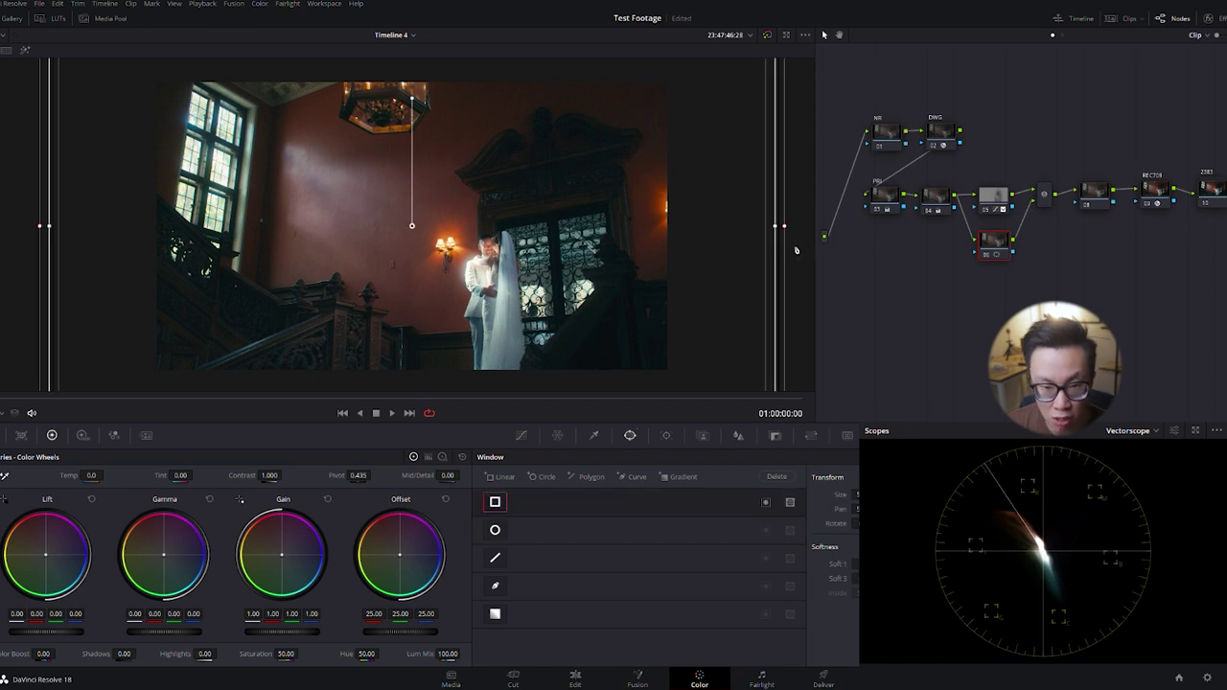
# Shrink the Linear window, move it over the image and skew it into a slanted beam
pyautogui.scroll(-2, 598, 291)
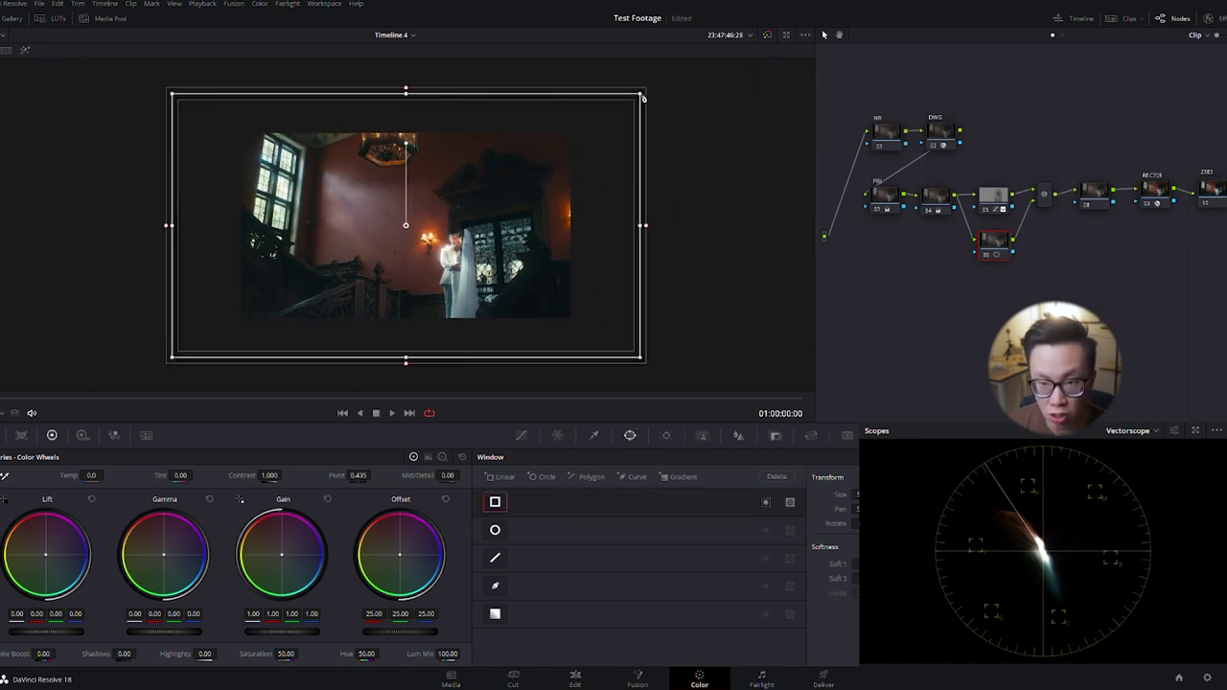
pyautogui.moveTo(643, 228); pyautogui.dragTo(440, 219)
pyautogui.moveTo(407, 346); pyautogui.dragTo(406, 205)
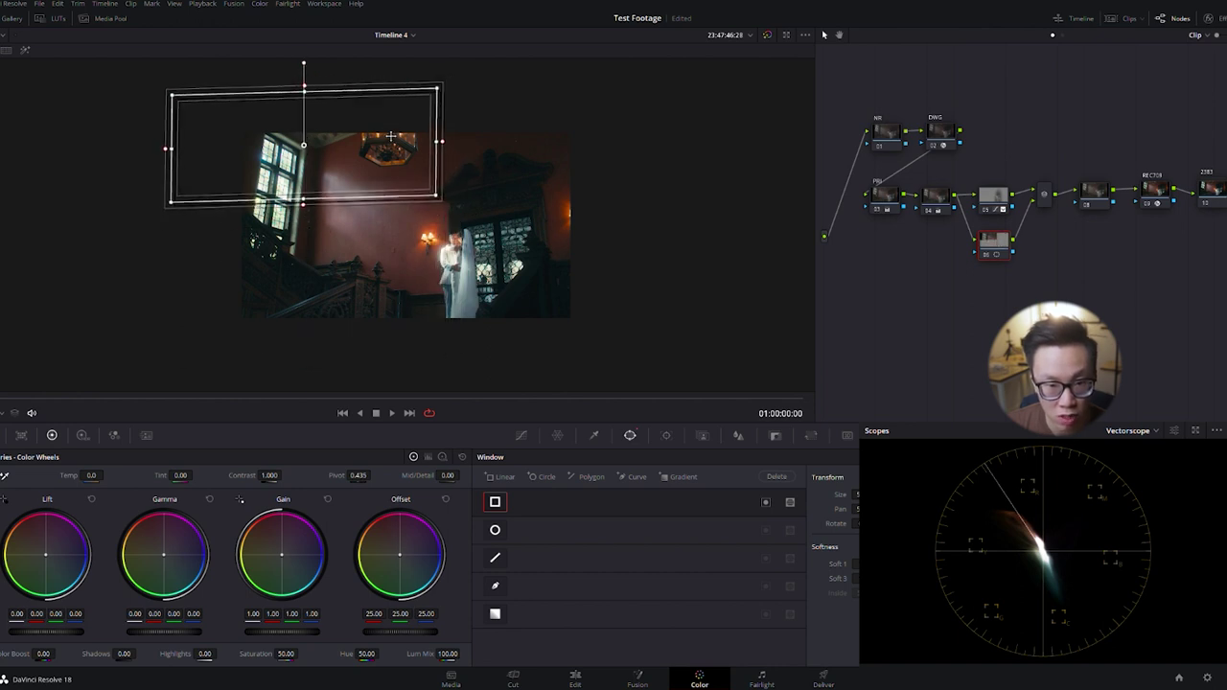
pyautogui.moveTo(389, 140); pyautogui.dragTo(480, 196)
pyautogui.moveTo(263, 152); pyautogui.dragTo(330, 165)
pyautogui.moveTo(260, 266); pyautogui.dragTo(319, 234)
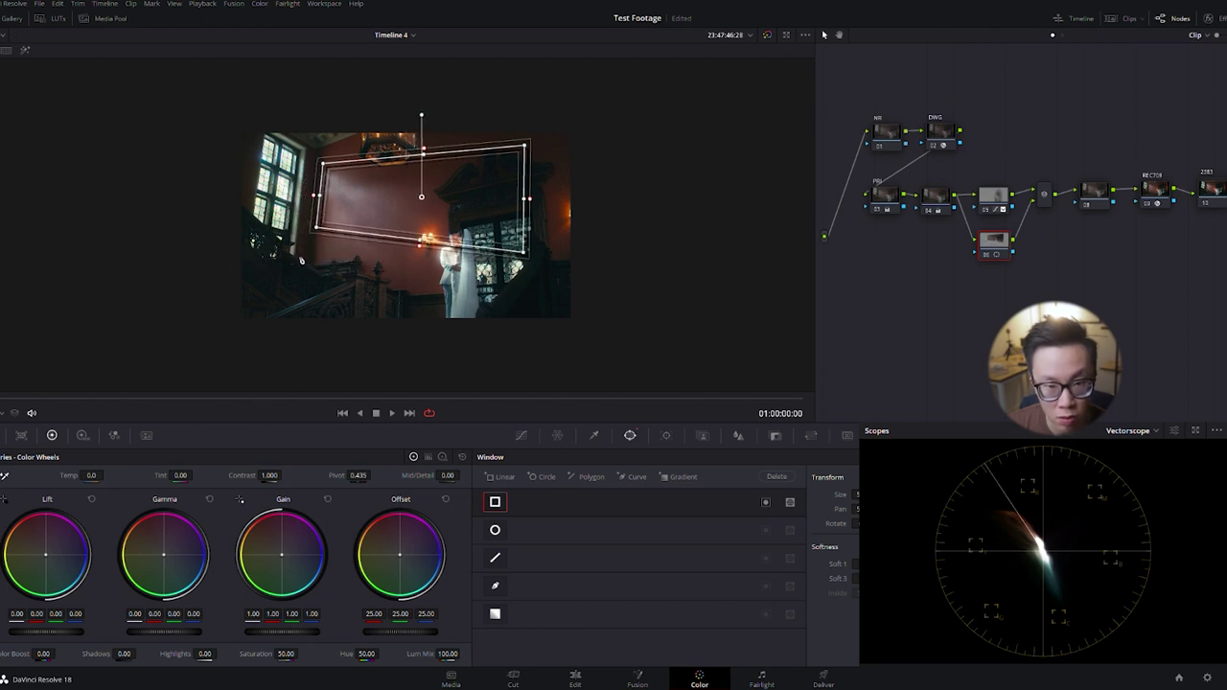
# Refine the beam's four corners so the shaft runs from the tall window toward the couple
pyautogui.scroll(3, 587, 285)
pyautogui.moveTo(618, 278); pyautogui.dragTo(474, 330)
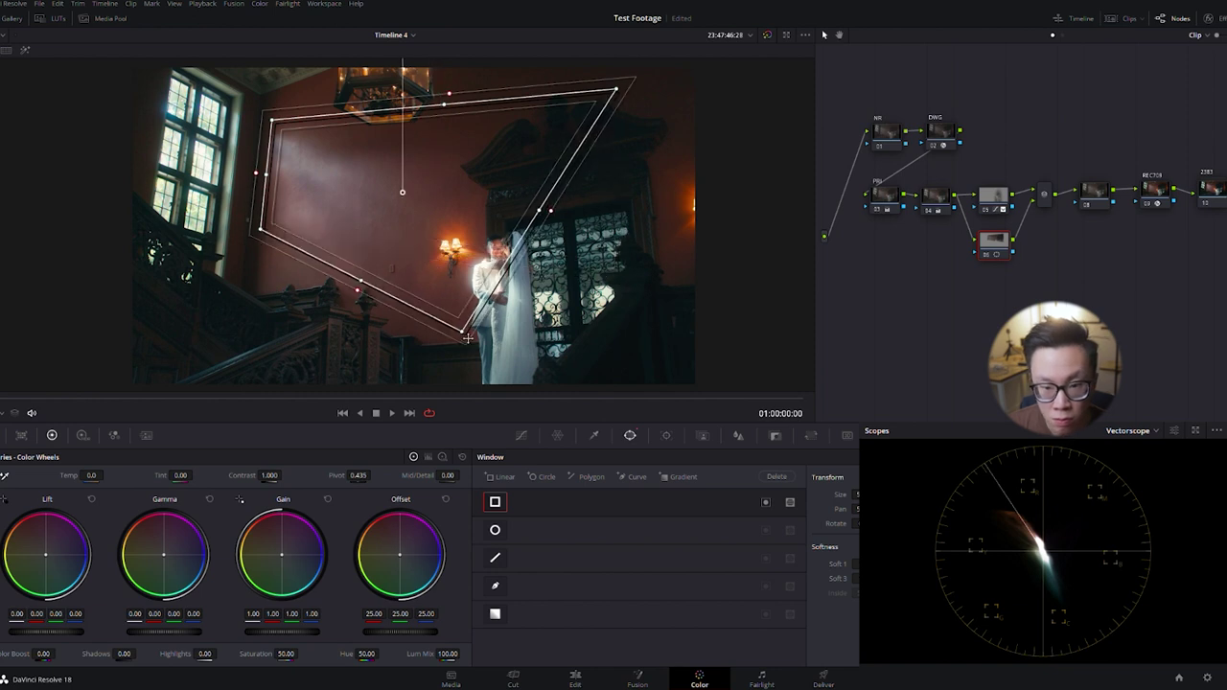
pyautogui.moveTo(619, 96); pyautogui.dragTo(512, 182)
pyautogui.moveTo(477, 338); pyautogui.dragTo(472, 341)
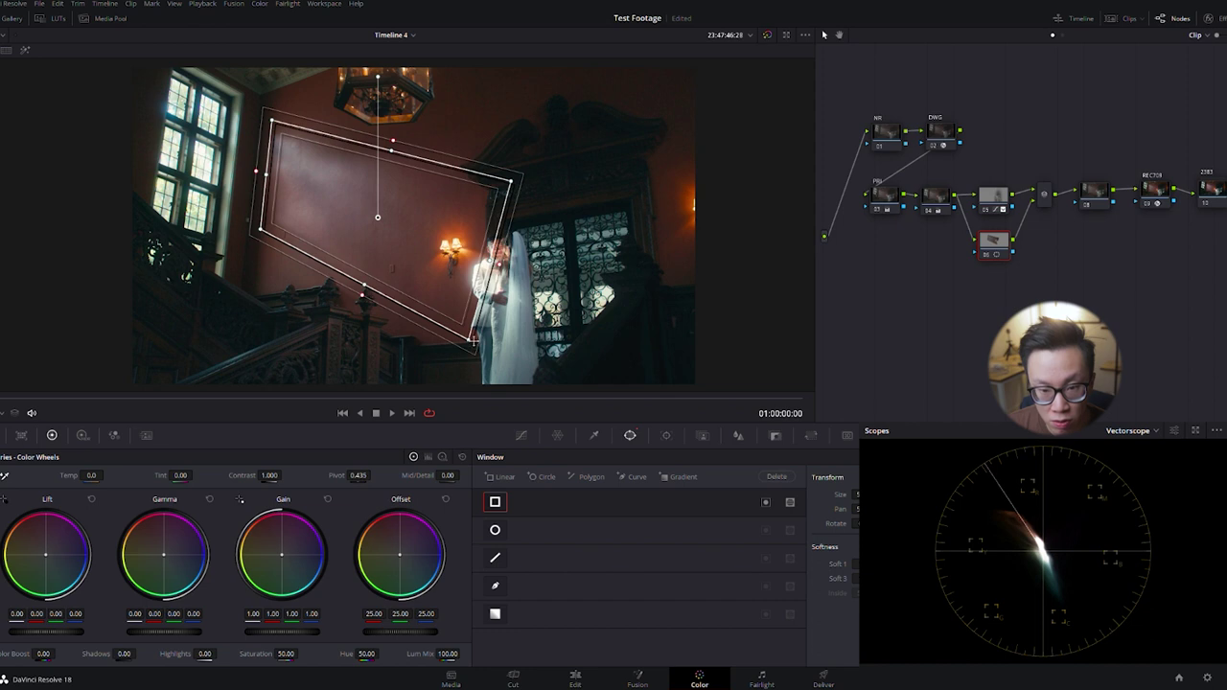
pyautogui.moveTo(516, 186); pyautogui.dragTo(517, 179)
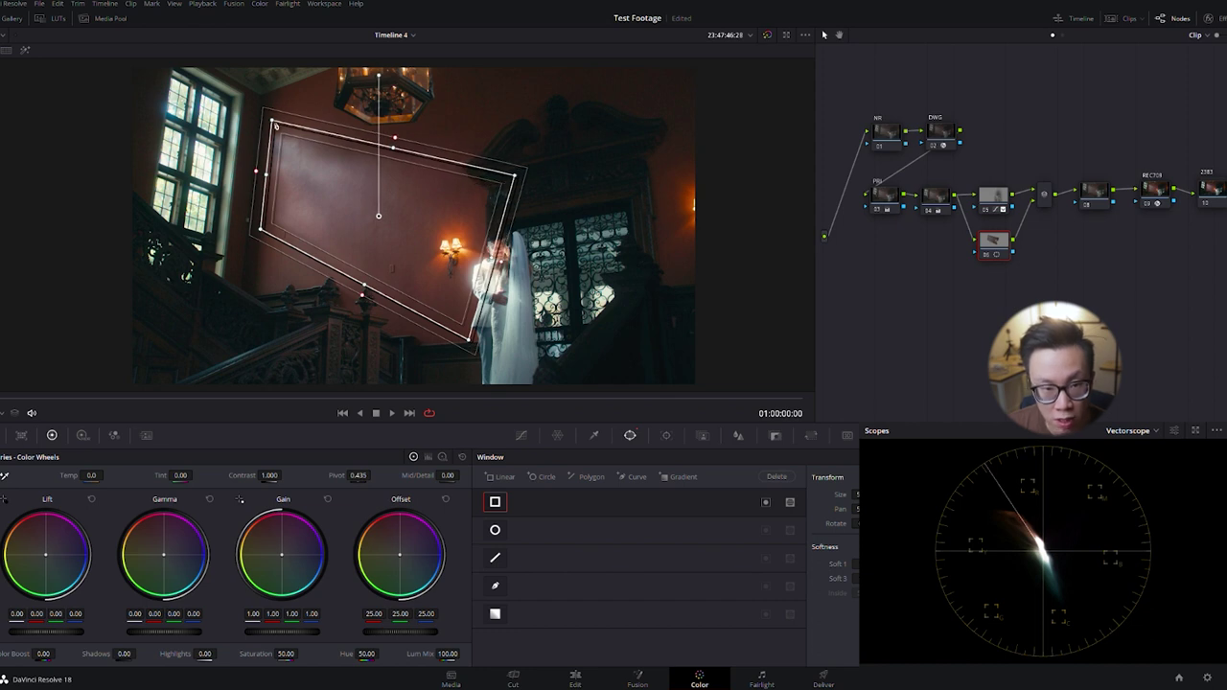
pyautogui.moveTo(276, 126); pyautogui.dragTo(273, 129)
pyautogui.moveTo(262, 237); pyautogui.dragTo(267, 222)
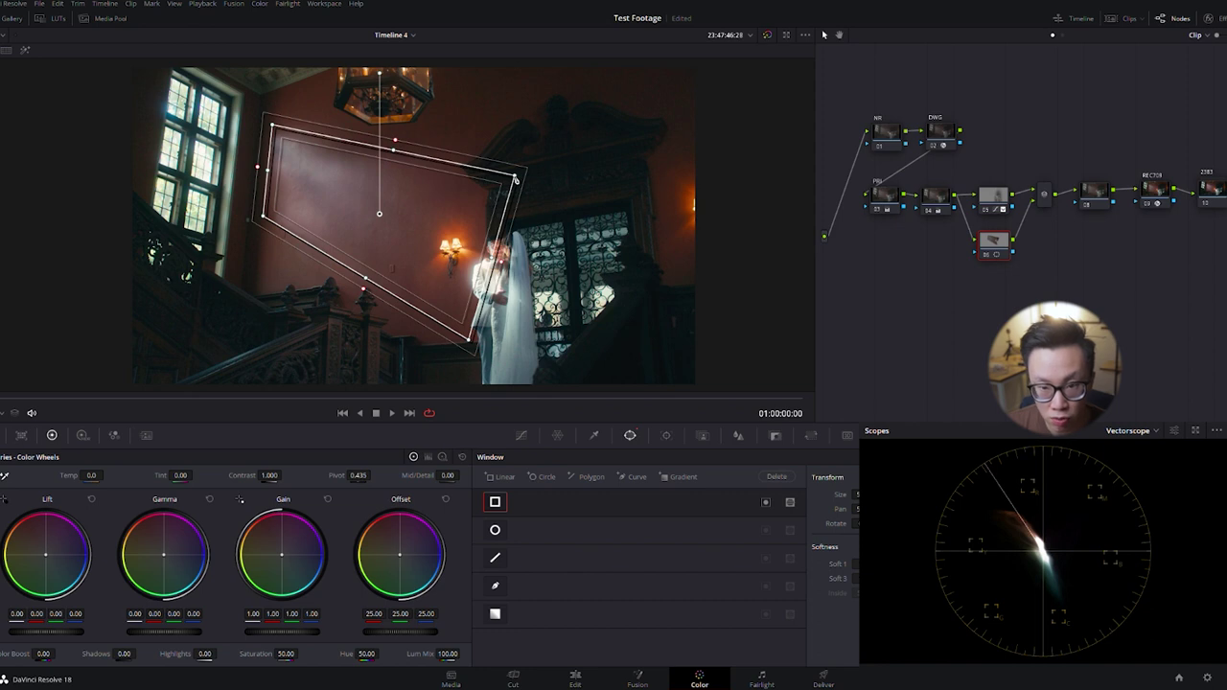
pyautogui.moveTo(516, 179); pyautogui.dragTo(508, 187)
pyautogui.moveTo(463, 350); pyautogui.dragTo(466, 345)
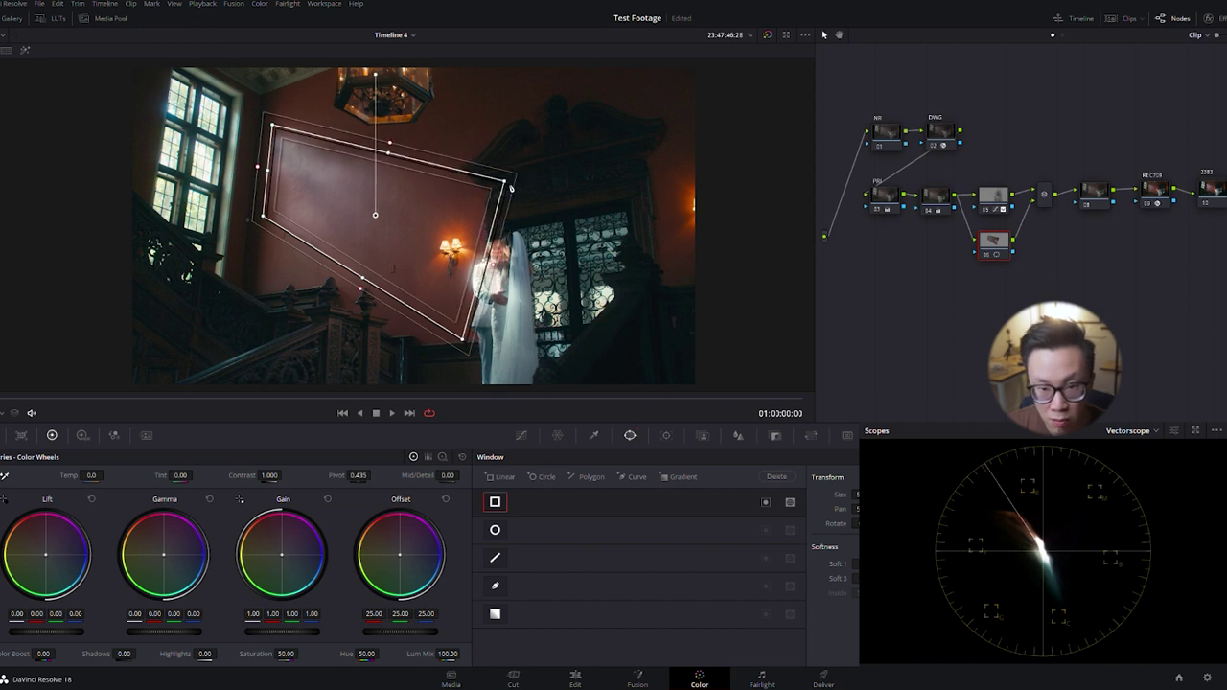
pyautogui.moveTo(510, 188); pyautogui.dragTo(509, 186)
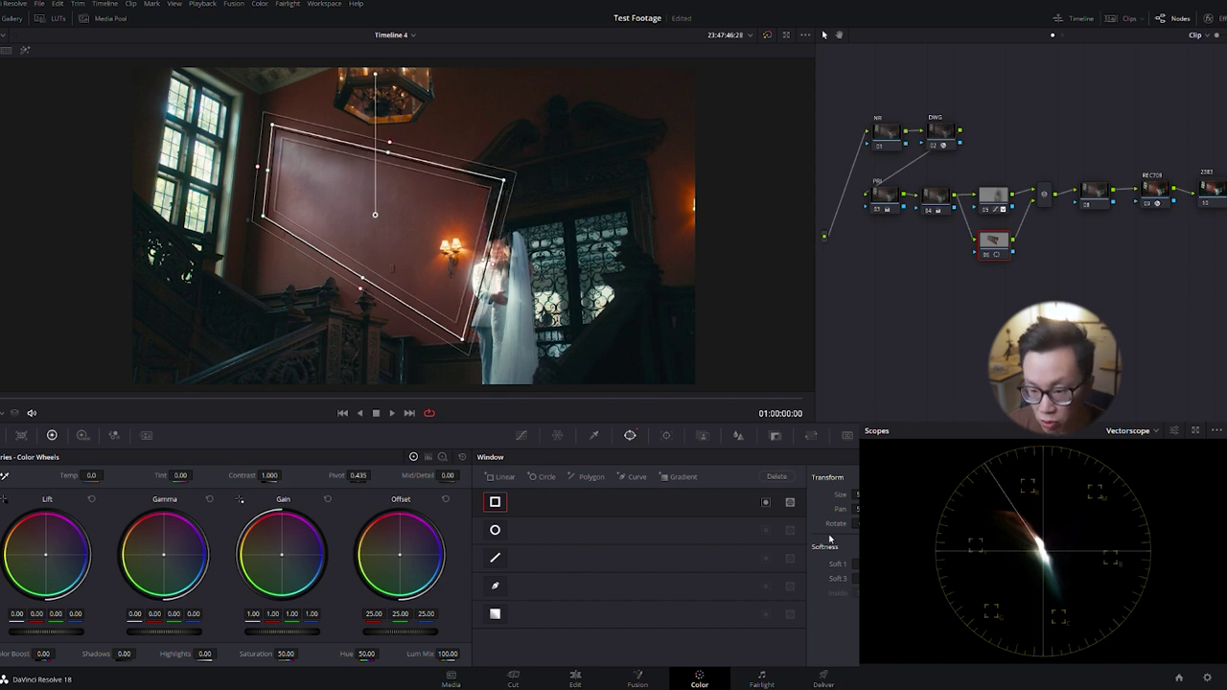
# Widen the window's softness on the bottom, right, top and left edges
pyautogui.moveTo(353, 297); pyautogui.dragTo(357, 301)
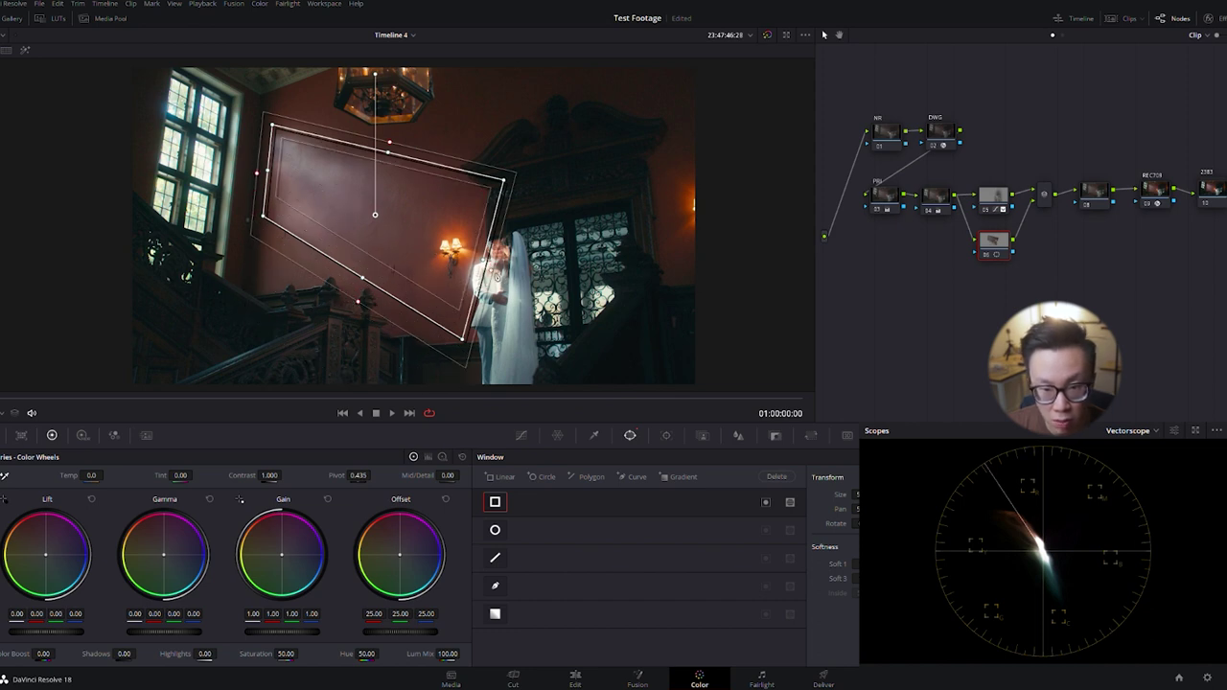
pyautogui.moveTo(497, 276); pyautogui.dragTo(509, 278)
pyautogui.moveTo(400, 150); pyautogui.dragTo(406, 135)
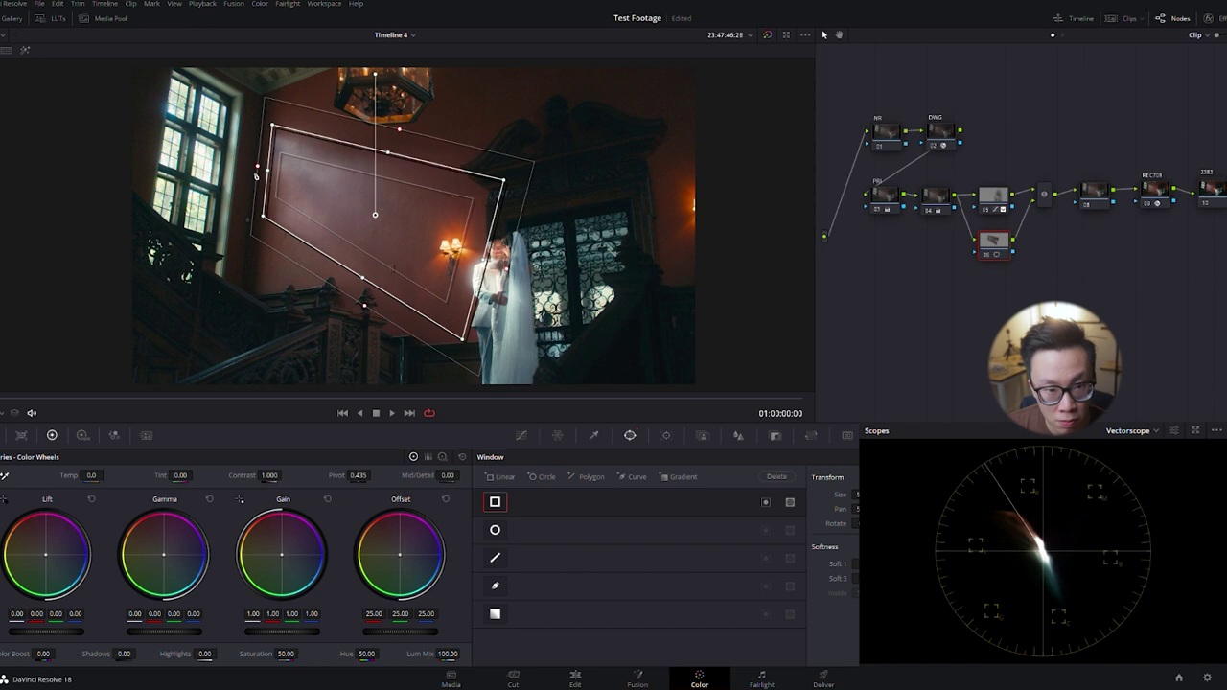
pyautogui.moveTo(256, 176); pyautogui.dragTo(248, 168)
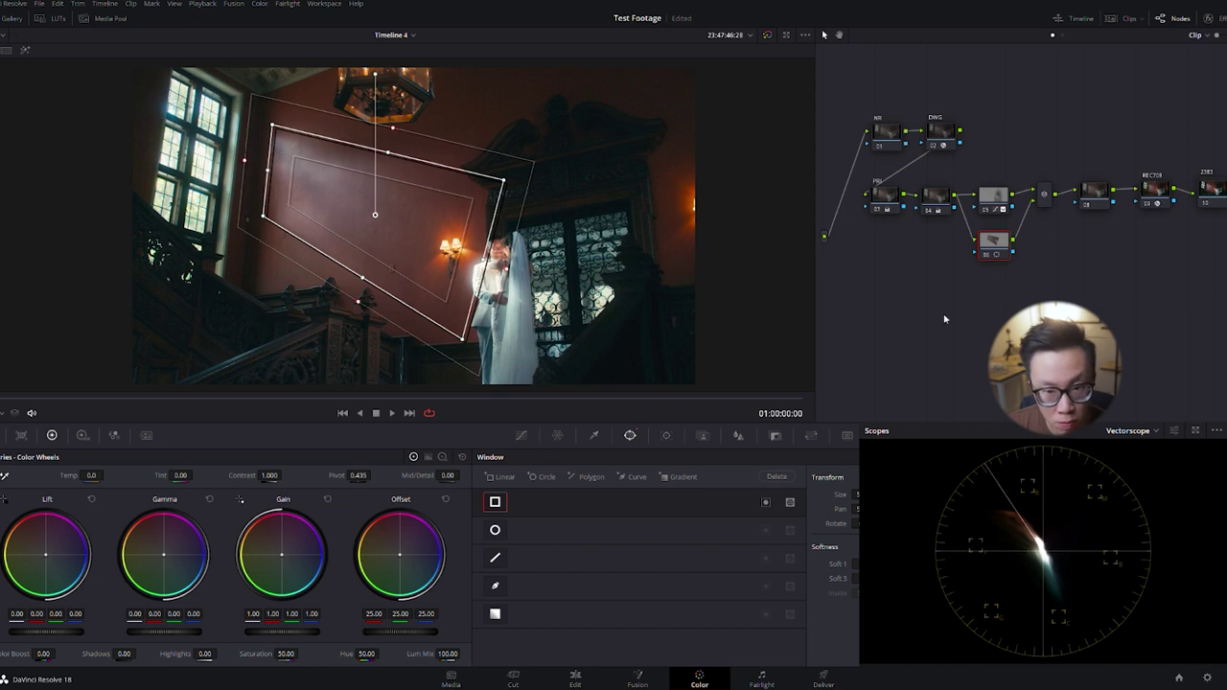
# Keep Offset at 25.00 and lift a point on node 06's custom curve to brighten the beam
pyautogui.click(523, 437)
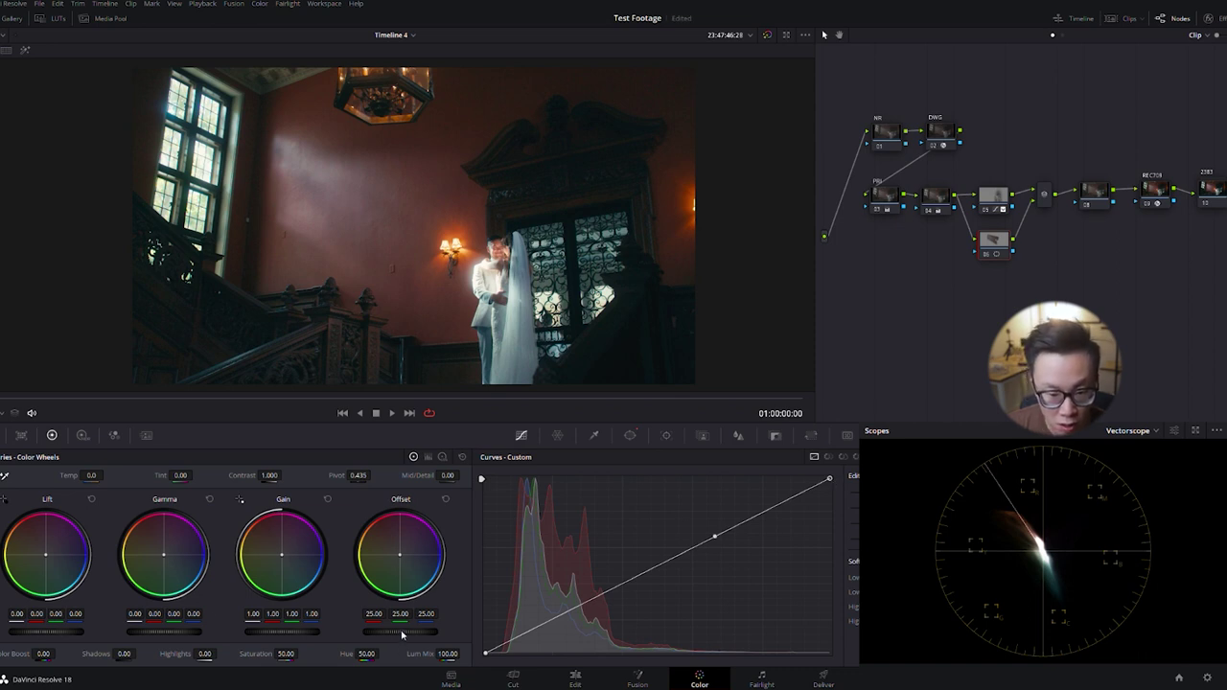
pyautogui.scroll(3, 402, 632)
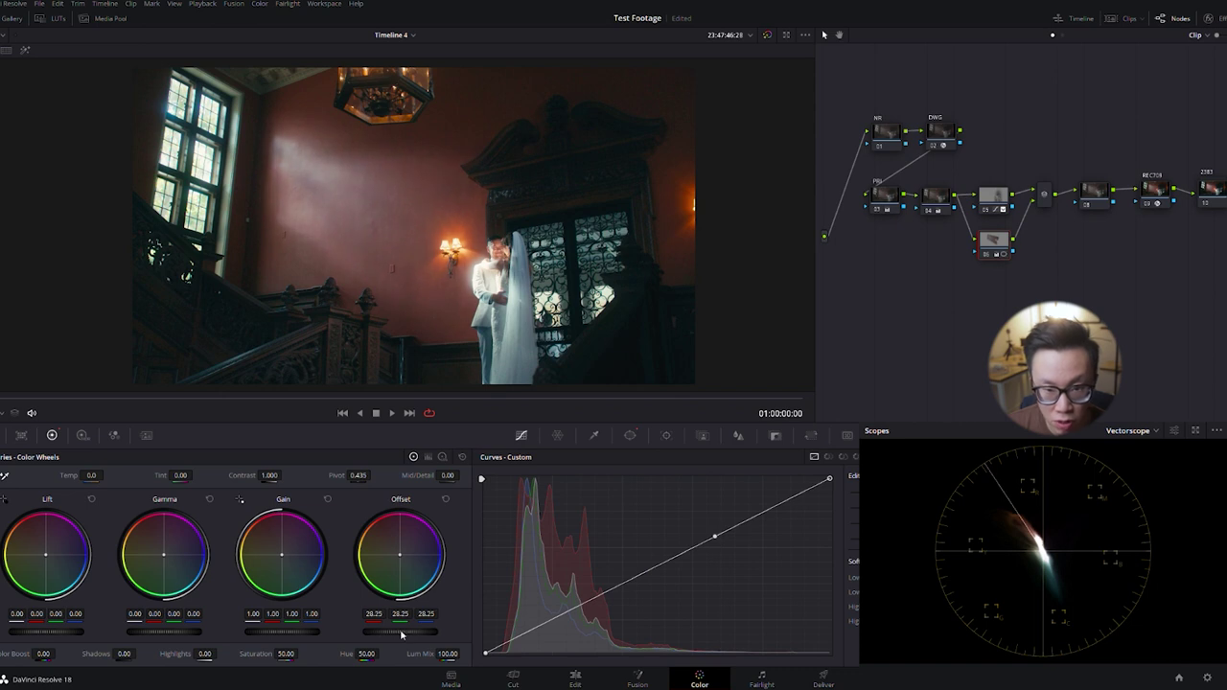
pyautogui.click(446, 500)
pyautogui.moveTo(715, 541); pyautogui.dragTo(589, 577)
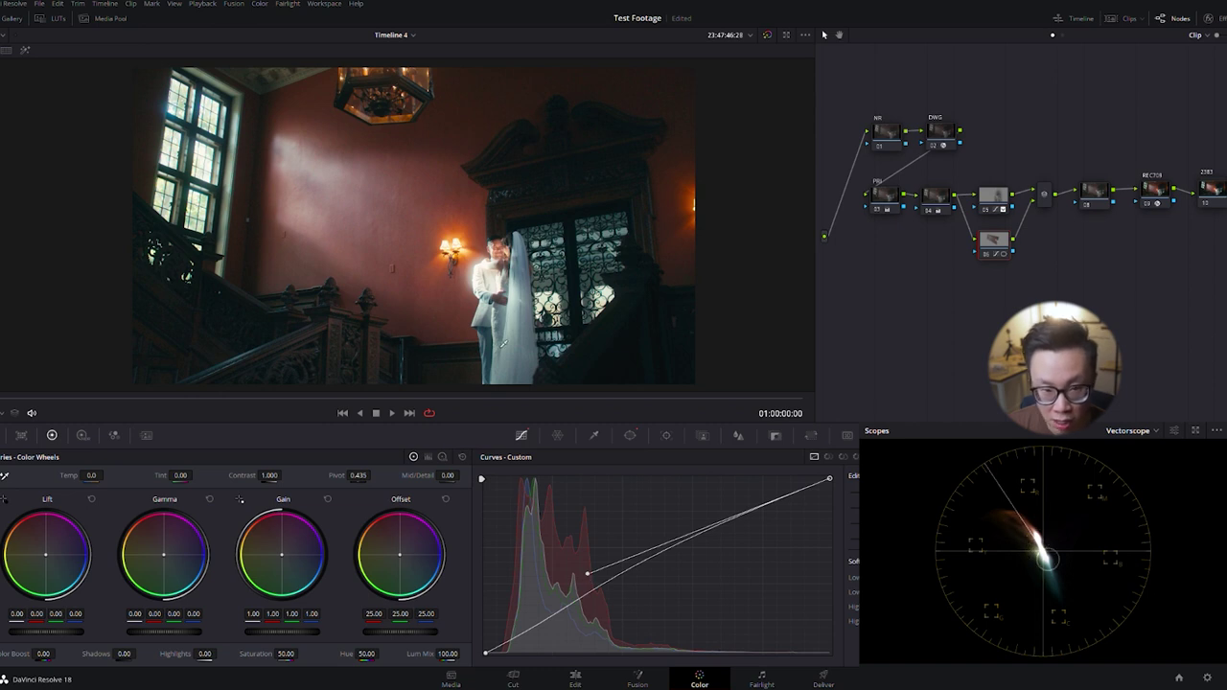
# Nudge the beam window's bottom edge and right corners, then toggle node 06 with Ctrl+D to compare
pyautogui.click(629, 436)
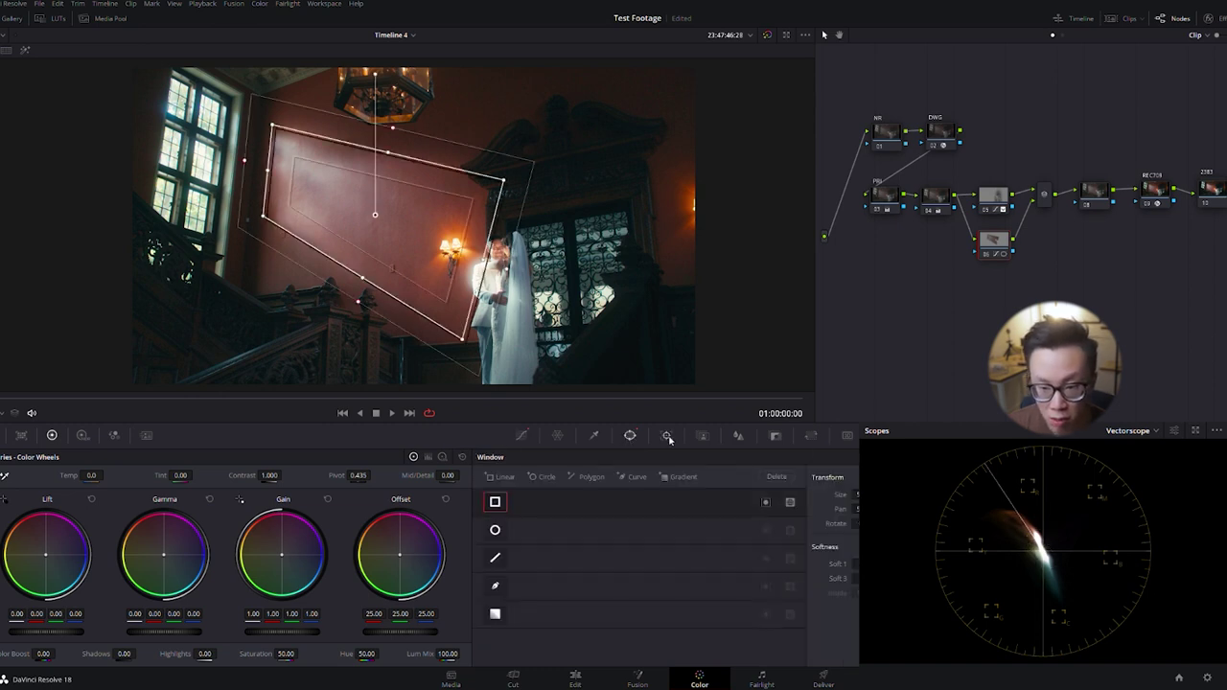
pyautogui.moveTo(362, 291); pyautogui.dragTo(367, 284)
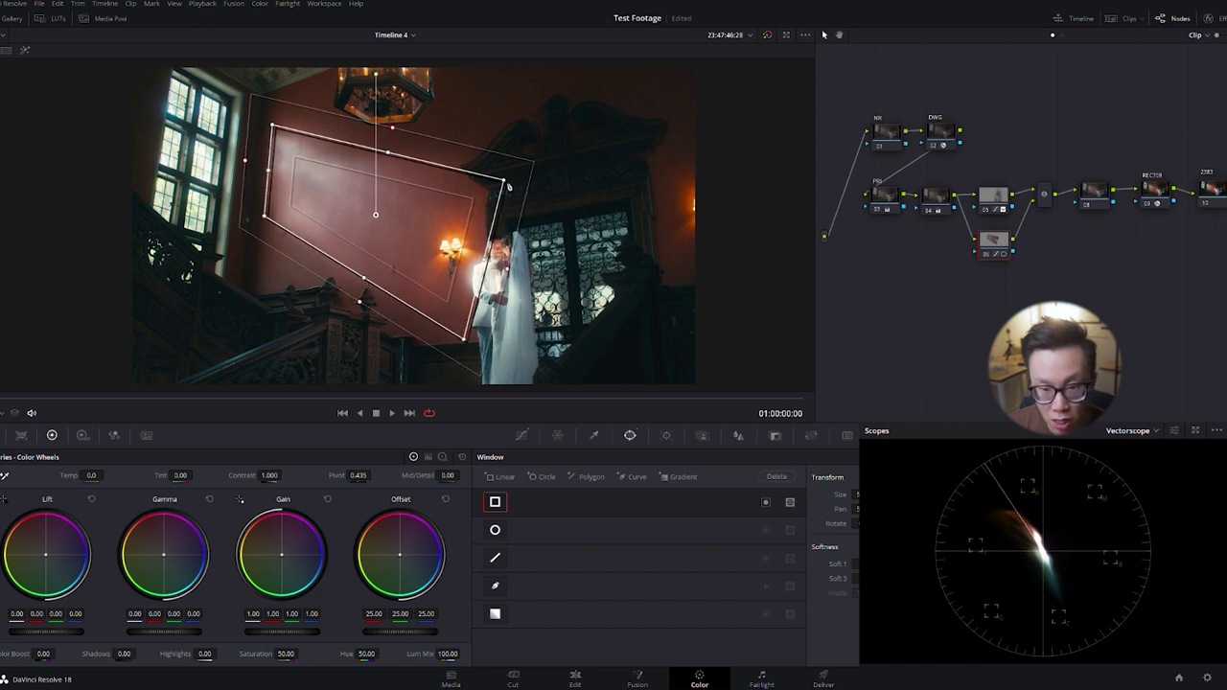
pyautogui.moveTo(503, 179)
pyautogui.mouseDown()
pyautogui.moveTo(506, 151)
pyautogui.moveTo(489, 203)
pyautogui.moveTo(495, 182)
pyautogui.mouseUp()
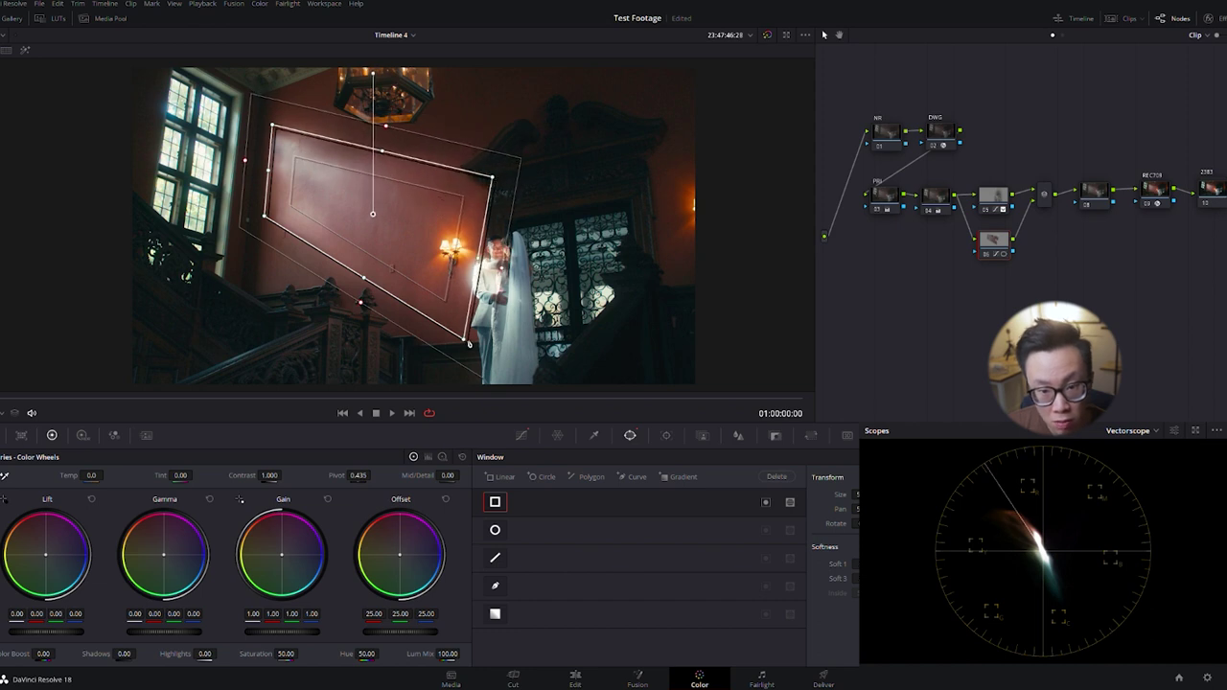
pyautogui.moveTo(469, 344)
pyautogui.mouseDown()
pyautogui.moveTo(454, 347)
pyautogui.moveTo(466, 333)
pyautogui.mouseUp()
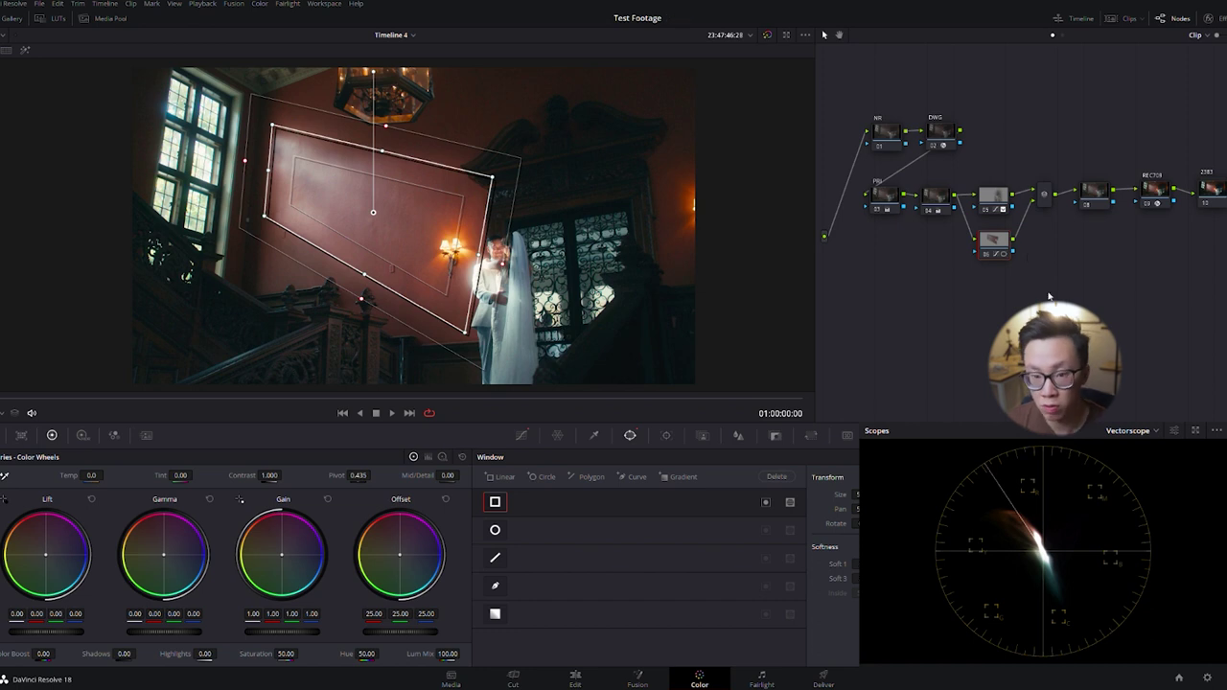
pyautogui.hotkey('ctrl', 'd')
pyautogui.hotkey('ctrl', 'd')
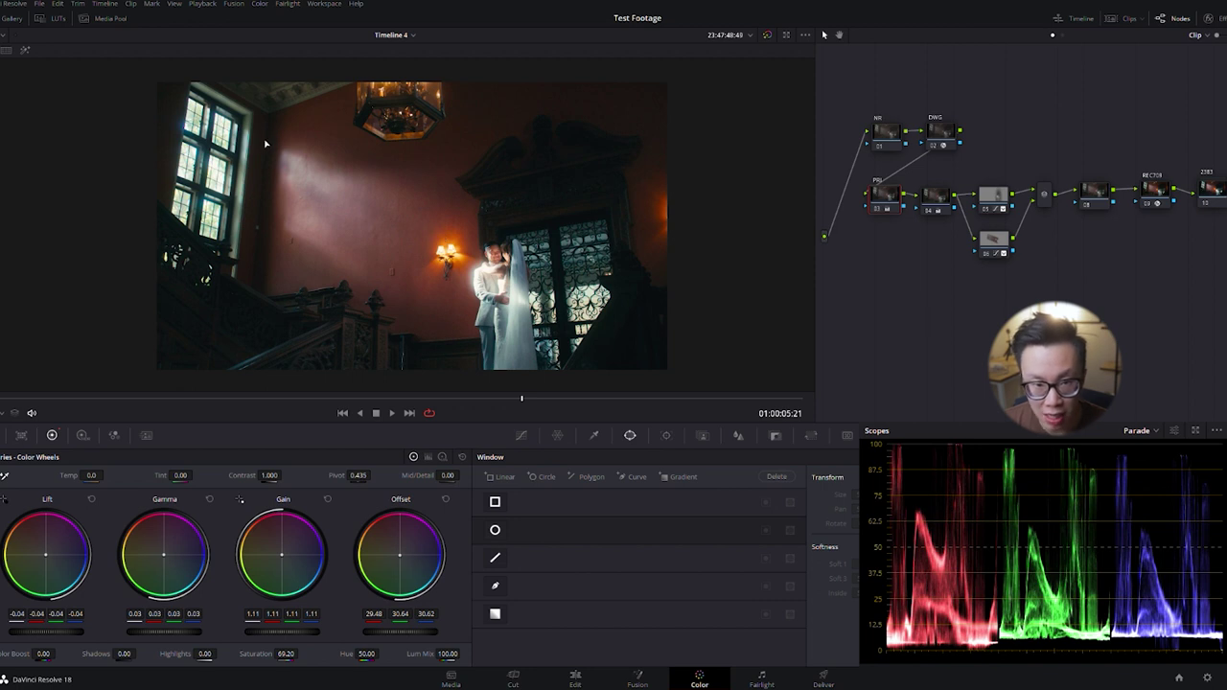
pyautogui.click(990, 239)
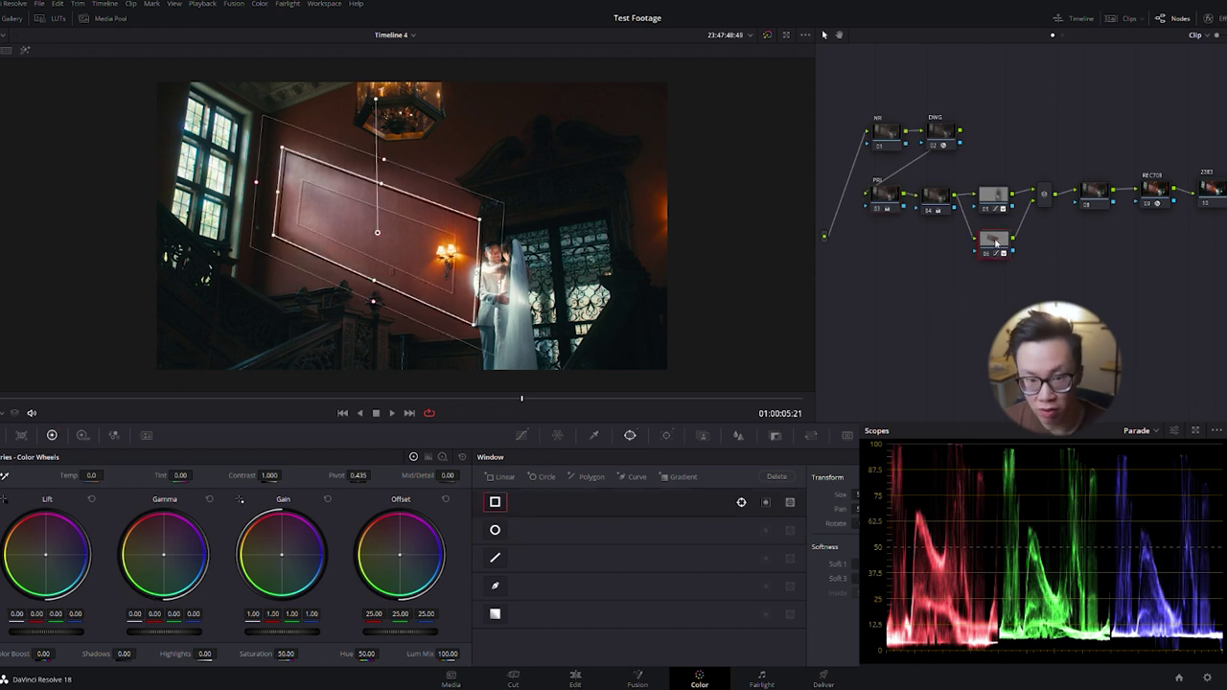
pyautogui.click(993, 198)
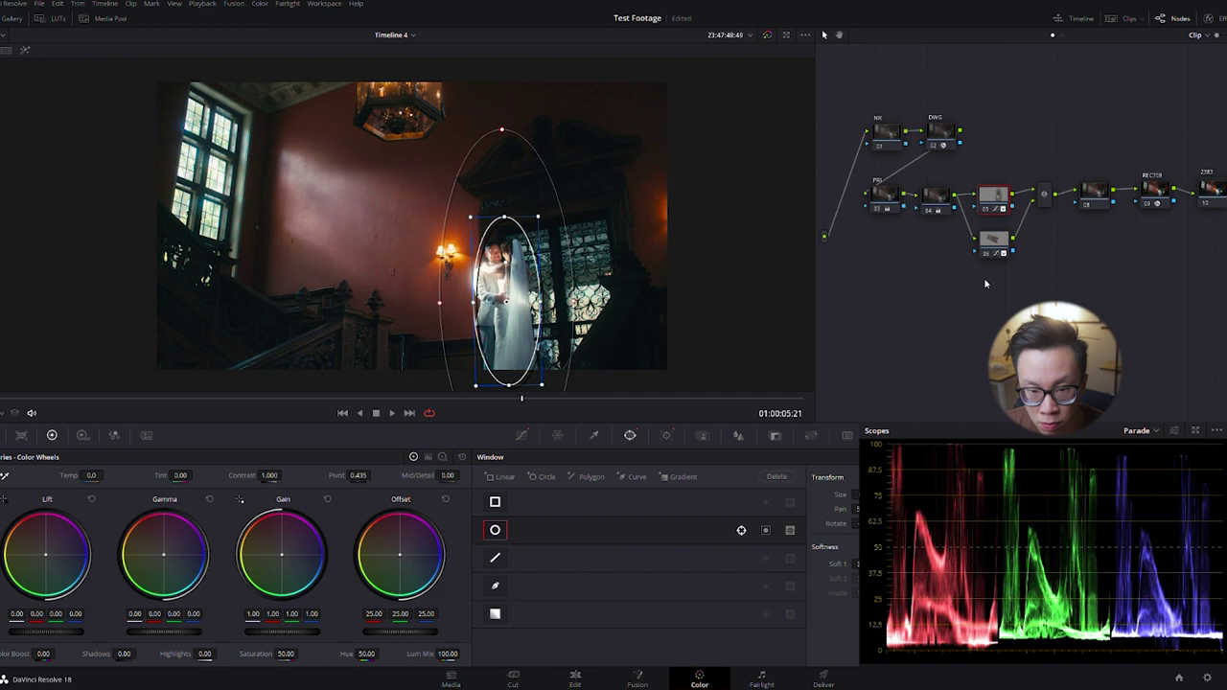
pyautogui.click(883, 204)
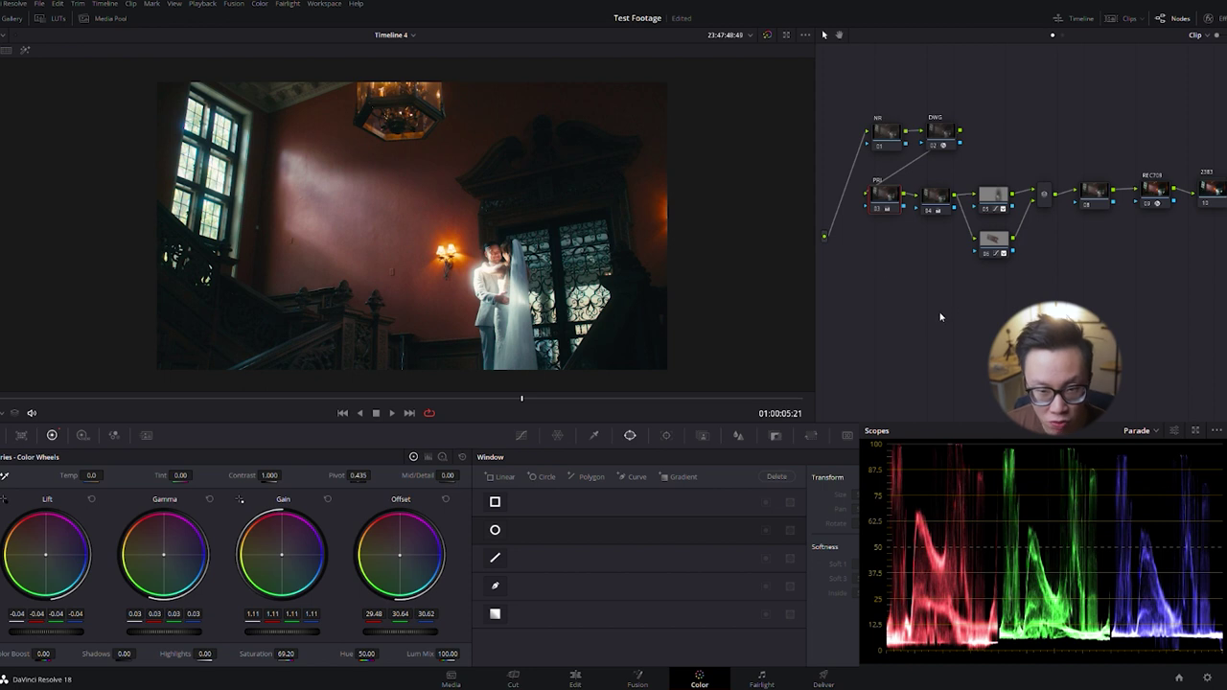
pyautogui.click(987, 203)
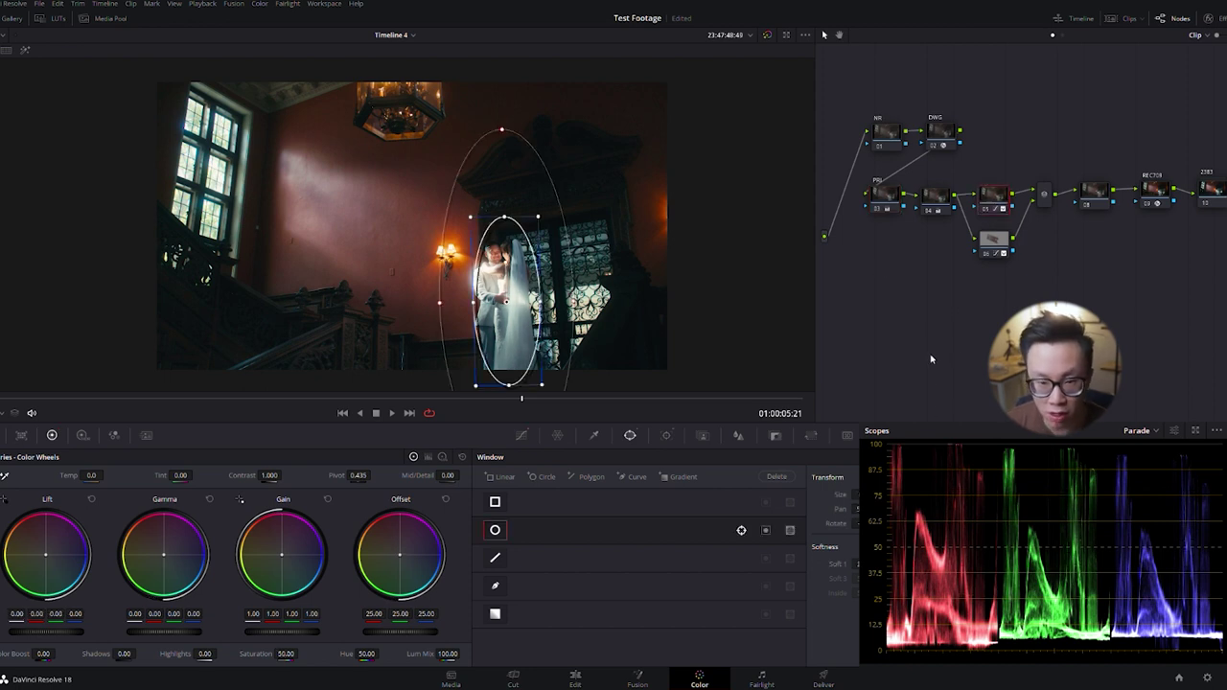
pyautogui.hotkey('alt', 'shift', ';')
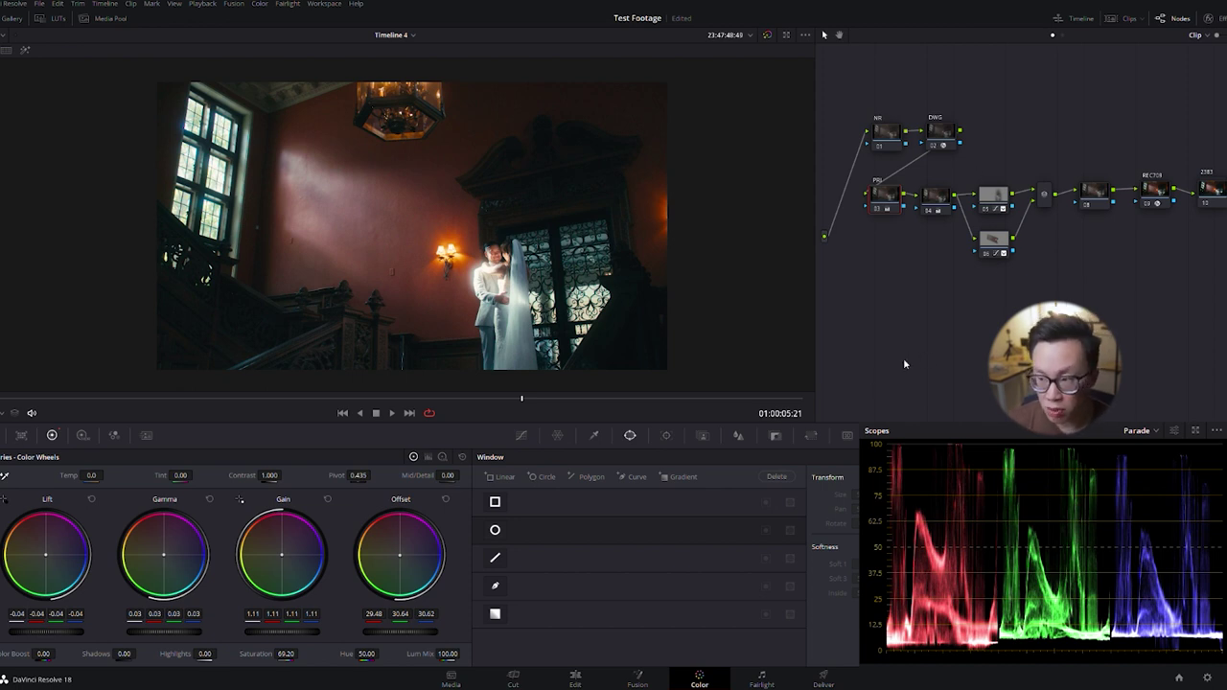
pyautogui.hotkey('shift', 'd')
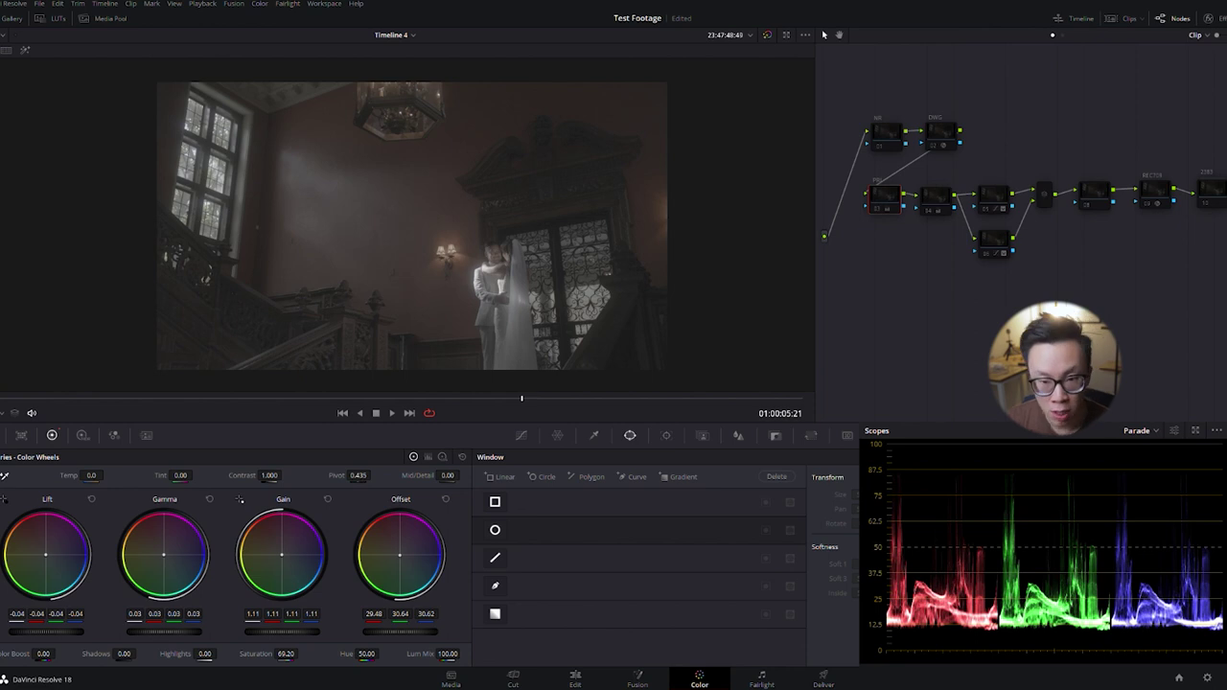
# Restore the full grade with Shift+D and scrub to frame 01:00:07:13
pyautogui.hotkey('shift', 'd')
pyautogui.moveTo(87, 398); pyautogui.dragTo(674, 402)
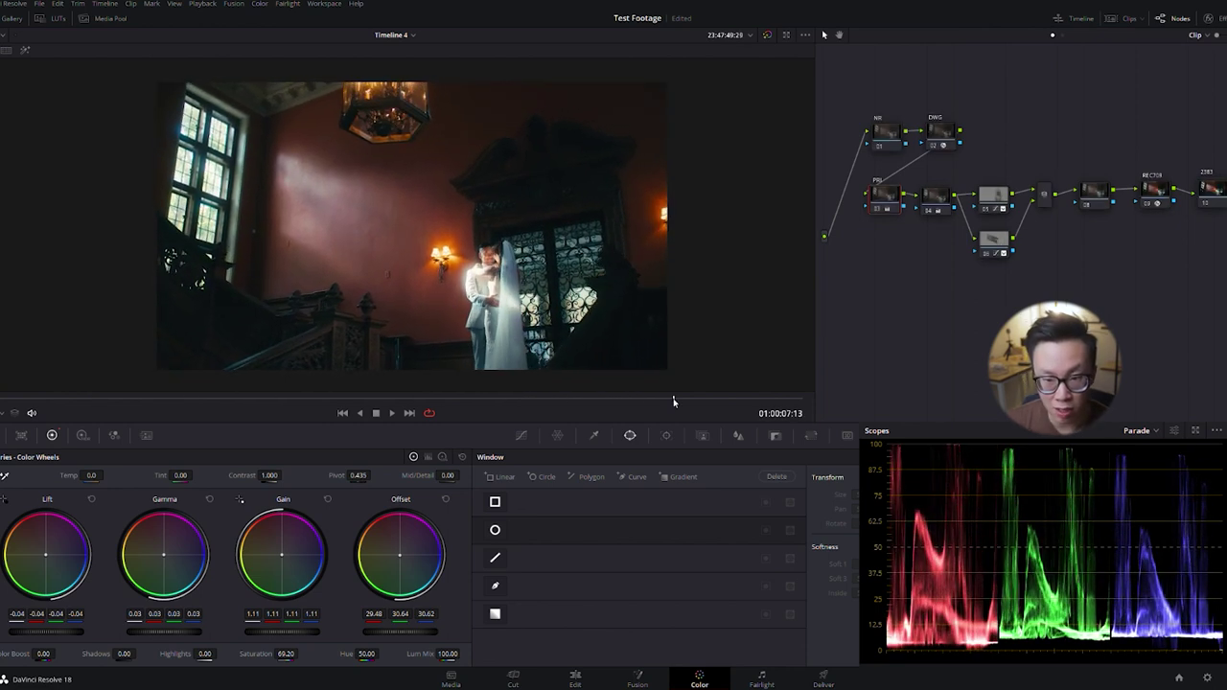